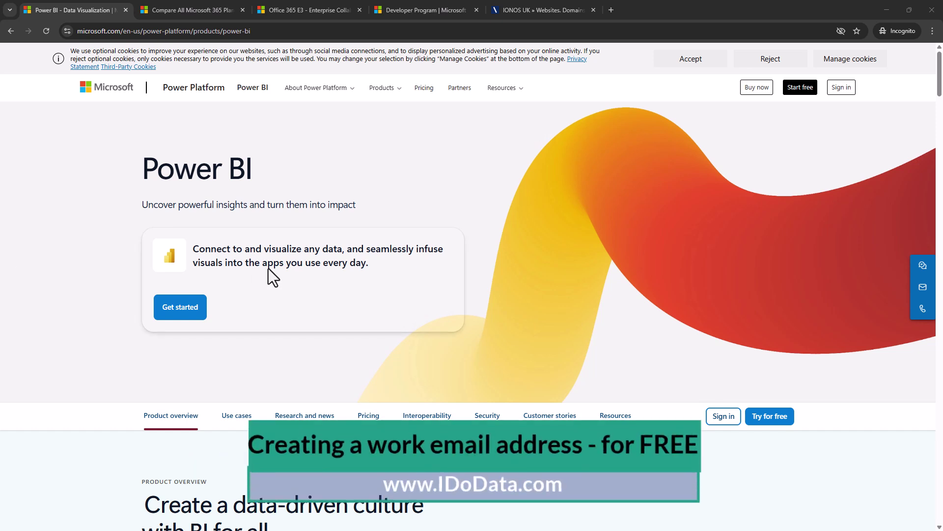
# Step: Start signing in to Power BI and submit a personal Outlook e-mail address
pyautogui.click(843, 89)
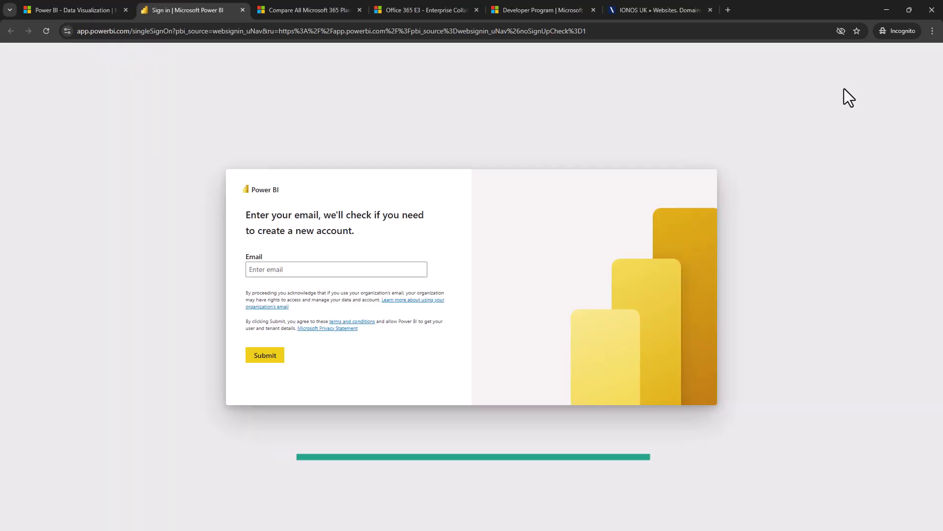
pyautogui.click(323, 269)
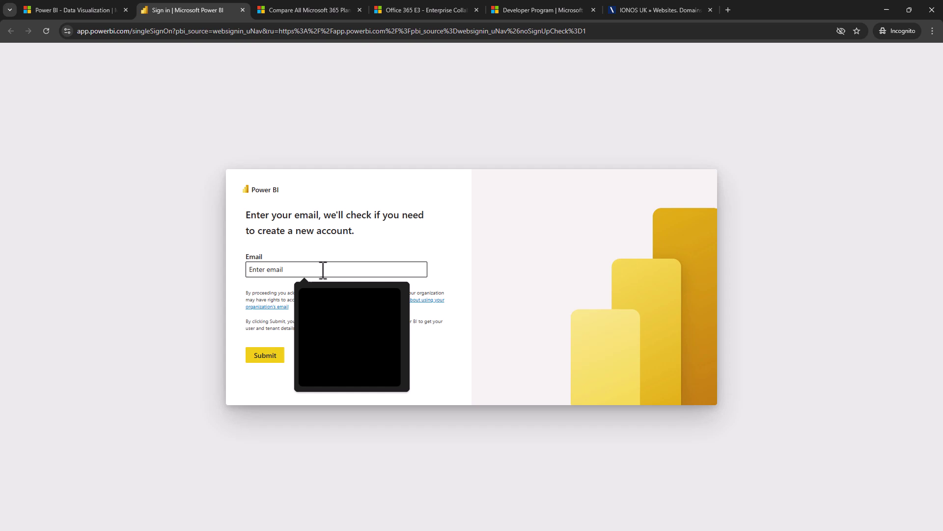
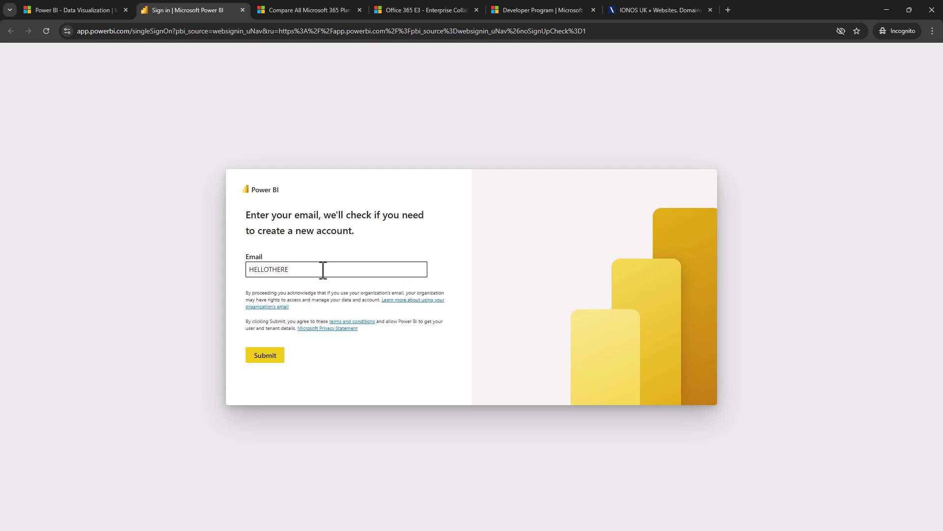
pyautogui.click(257, 356)
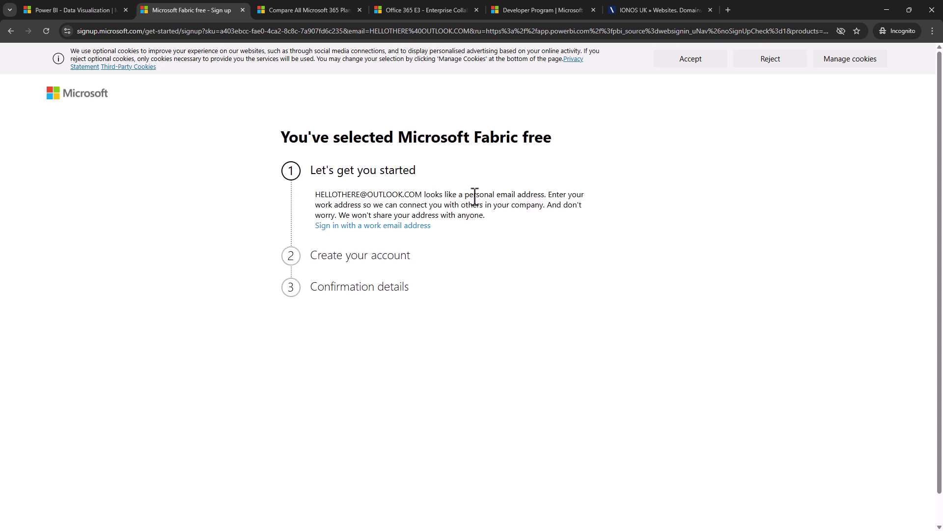
# Step: Highlight the personal-email warning and email domain, then switch to the microsoft 365 Google results
pyautogui.moveTo(465, 194); pyautogui.dragTo(539, 194)
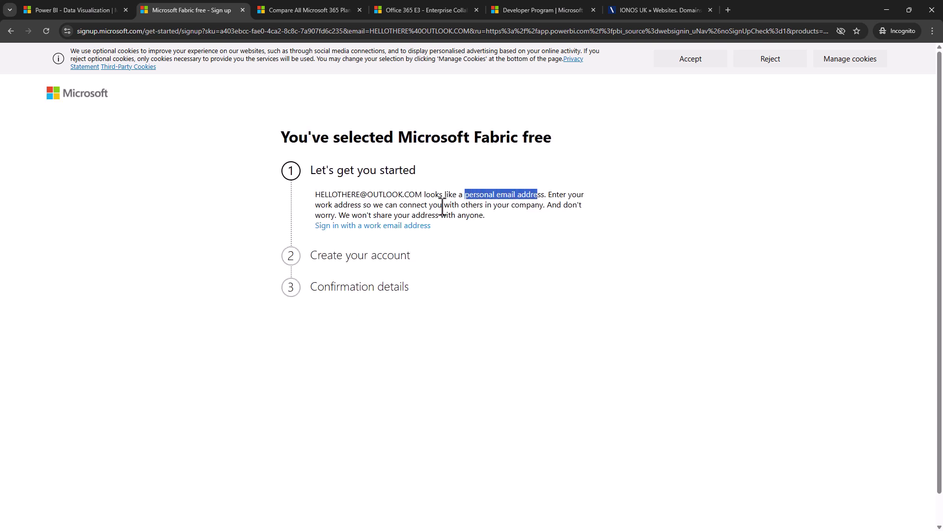
pyautogui.moveTo(319, 204); pyautogui.dragTo(368, 207)
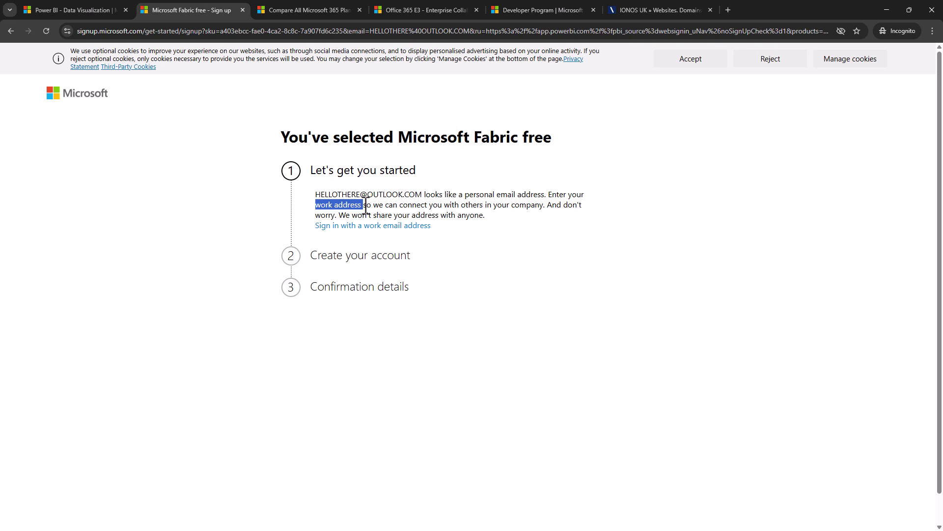
pyautogui.moveTo(368, 194); pyautogui.dragTo(422, 189)
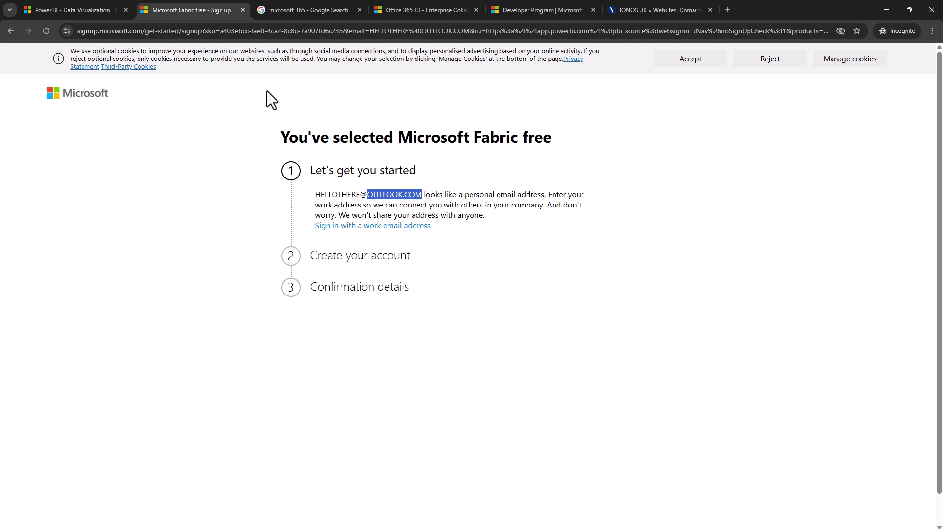
pyautogui.click(299, 15)
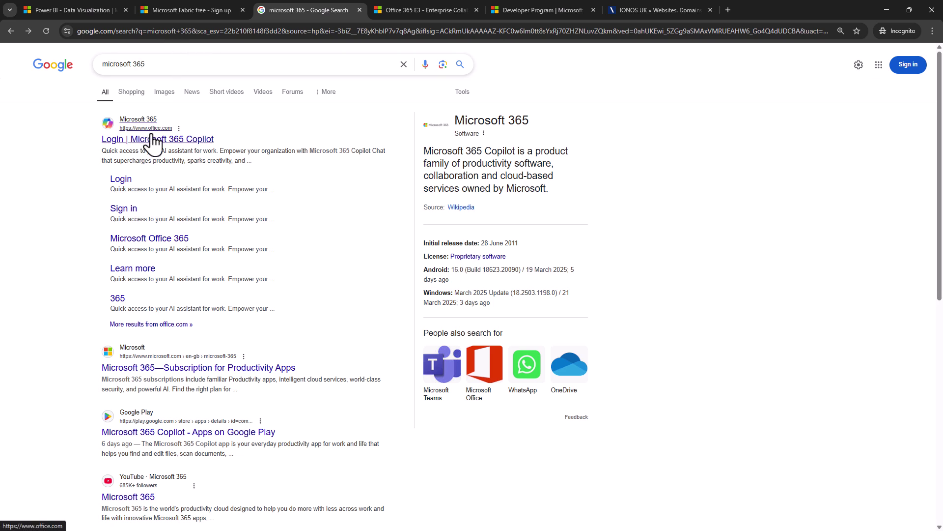
# Step: Open the office.com Microsoft 365 result and go to Products > Pricing for business
pyautogui.click(169, 144)
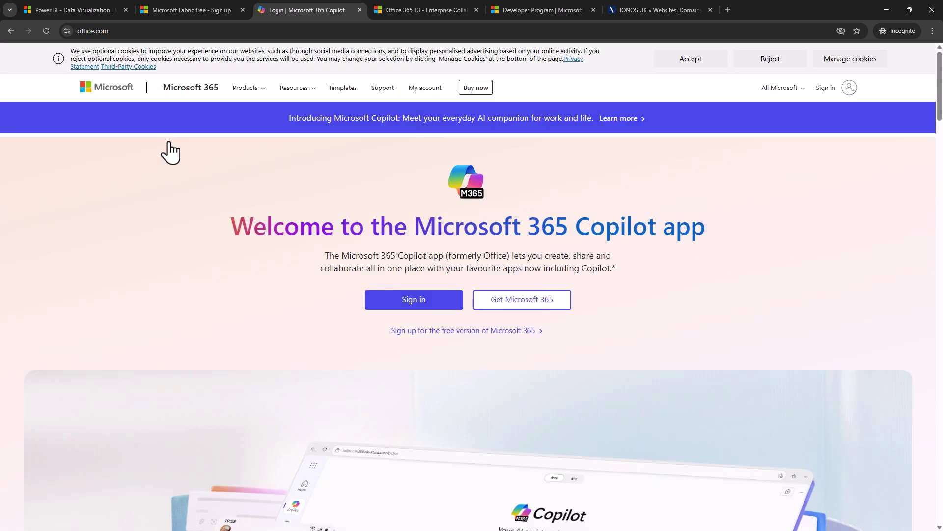
pyautogui.click(255, 90)
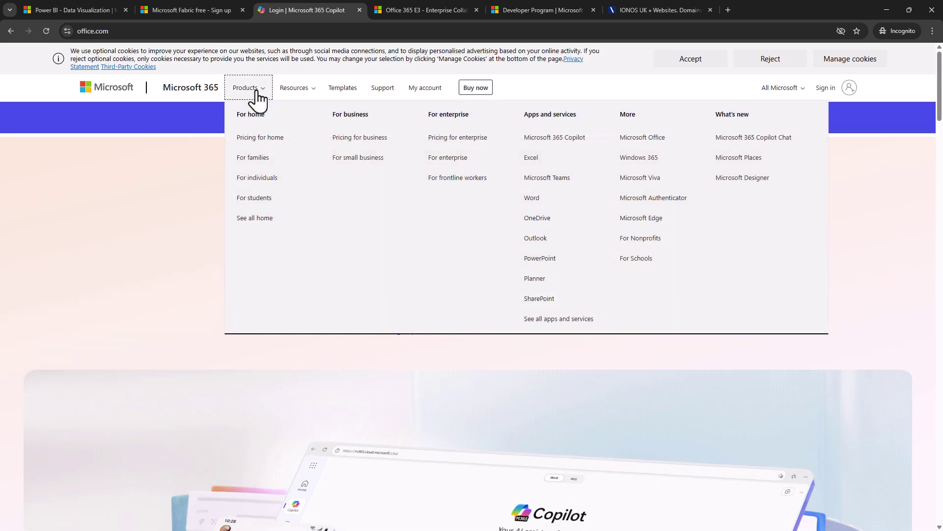
pyautogui.click(357, 139)
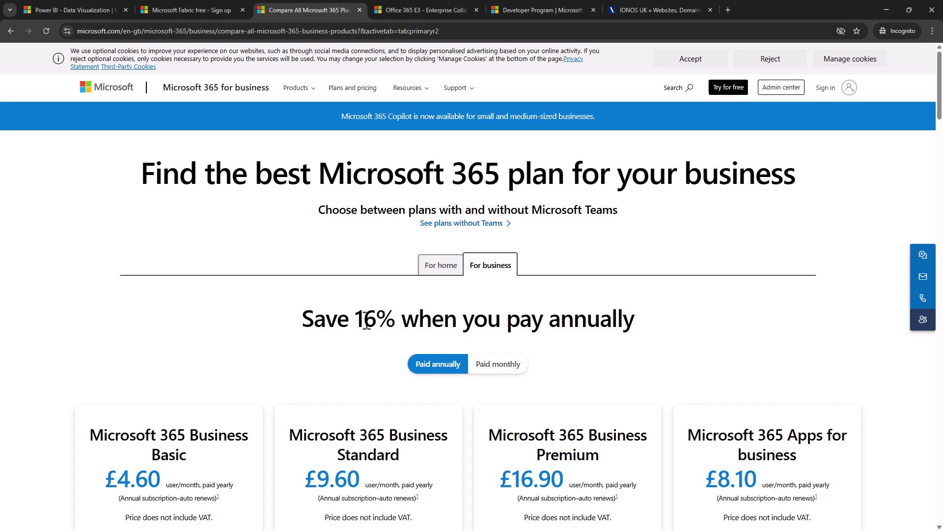
# Step: Highlight the Business Basic plan and price, the Standard plan, and custom business email
pyautogui.scroll(-5, 358, 320)
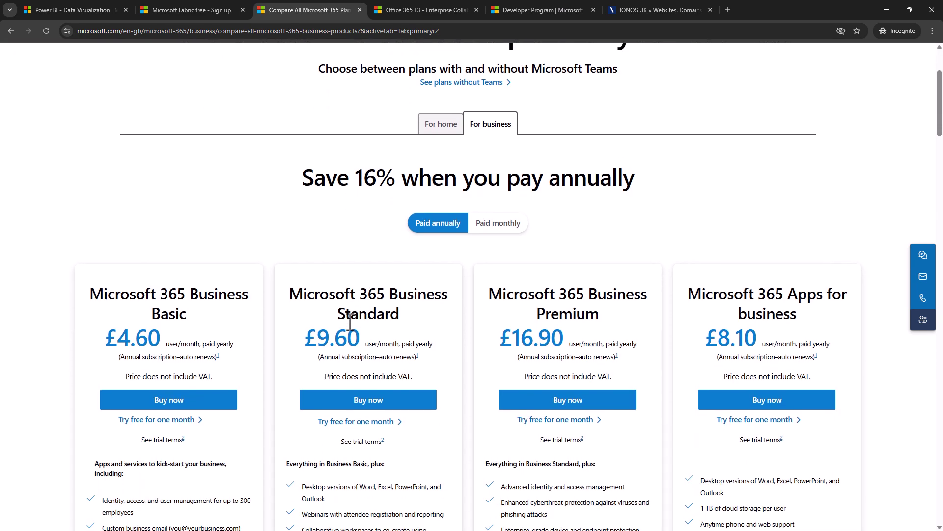
pyautogui.moveTo(90, 193); pyautogui.dragTo(214, 218)
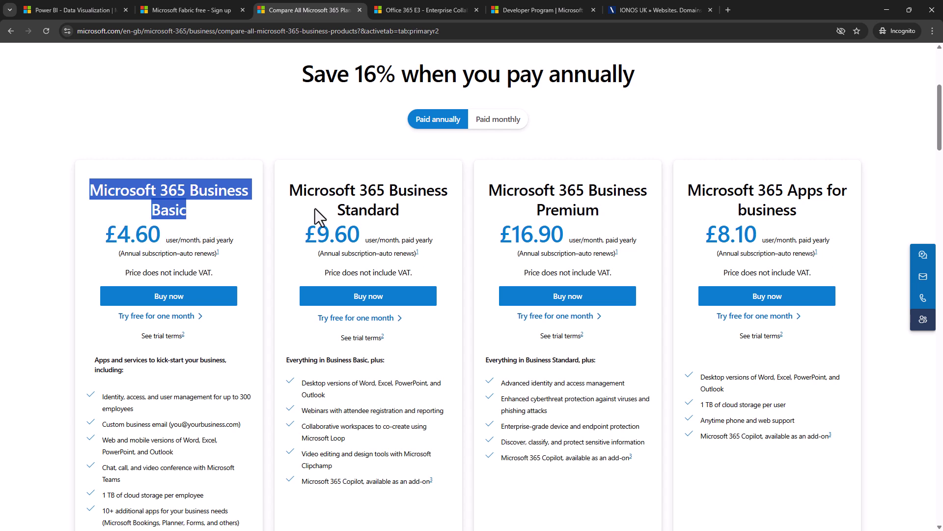
pyautogui.moveTo(315, 208); pyautogui.dragTo(414, 207)
pyautogui.click(413, 208)
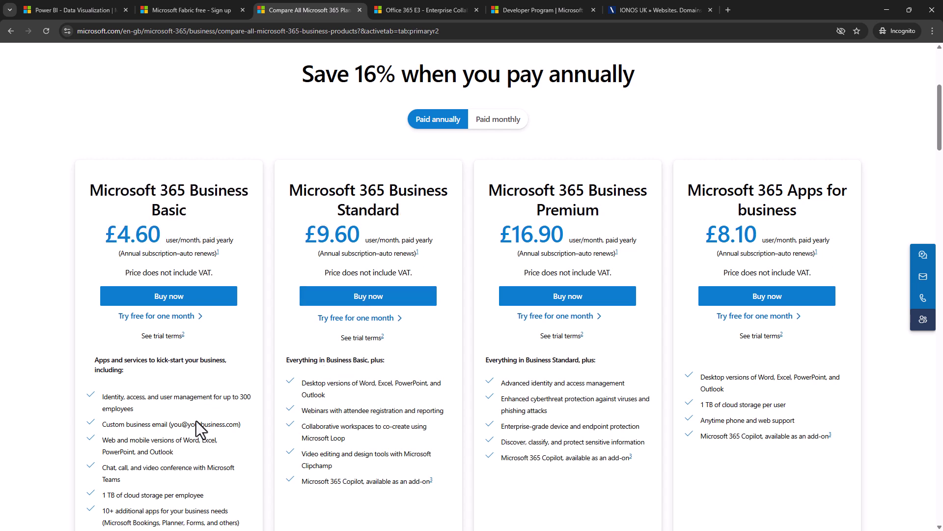
pyautogui.moveTo(103, 424); pyautogui.dragTo(239, 424)
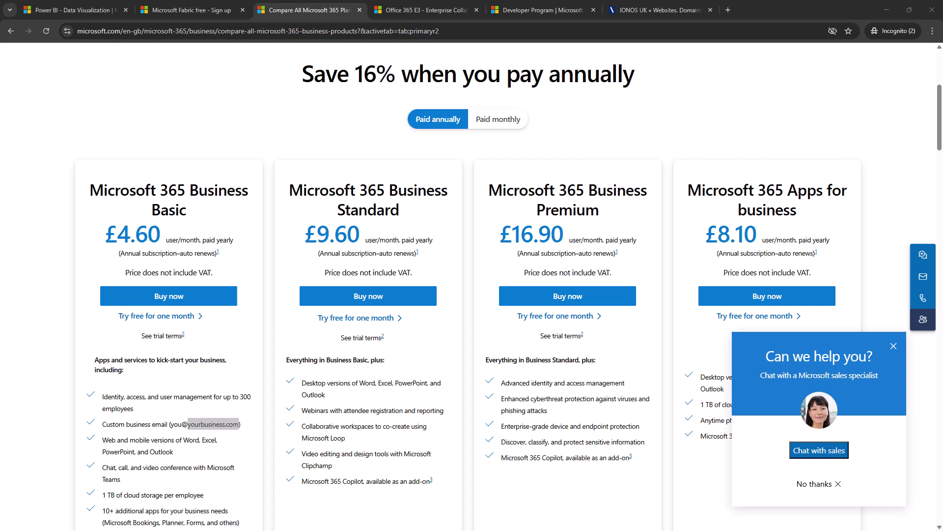
# Step: Compare Business Basic at ₹145.00 and £4.60 across windows, then show monthly billing prices
pyautogui.moveTo(138, 83); pyautogui.dragTo(450, 8)
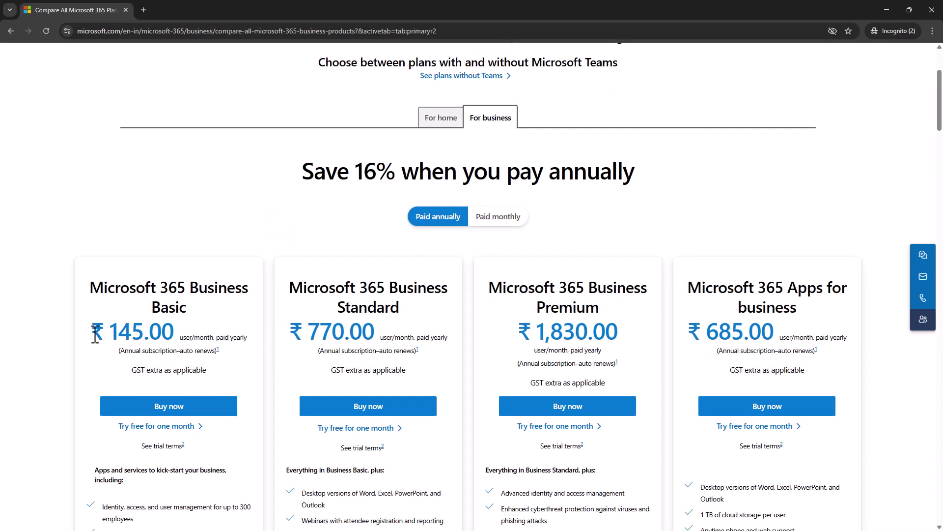
pyautogui.tripleClick(142, 334)
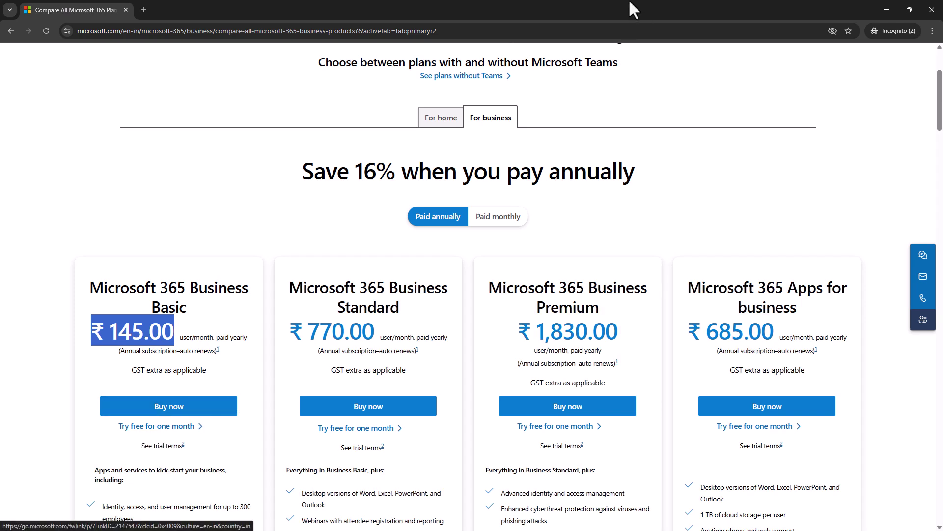
pyautogui.moveTo(631, 5); pyautogui.dragTo(0, 98)
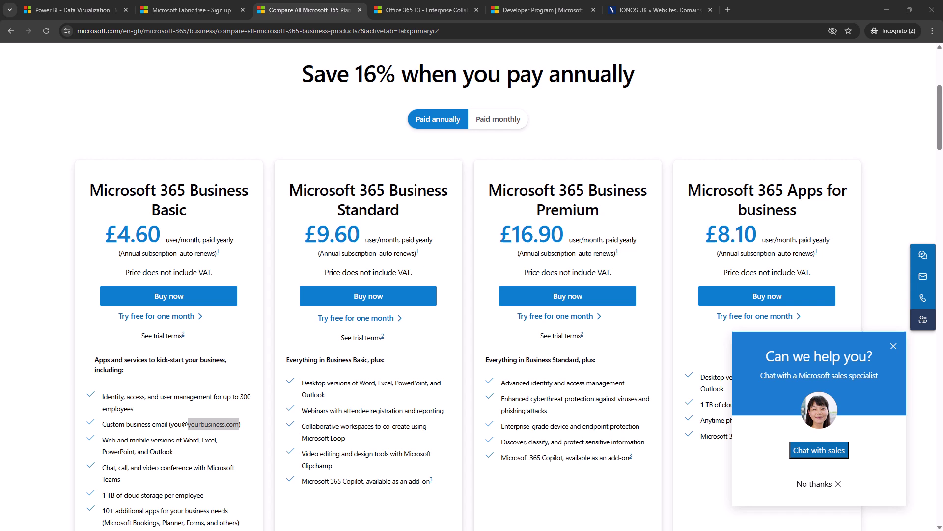
pyautogui.click(69, 285)
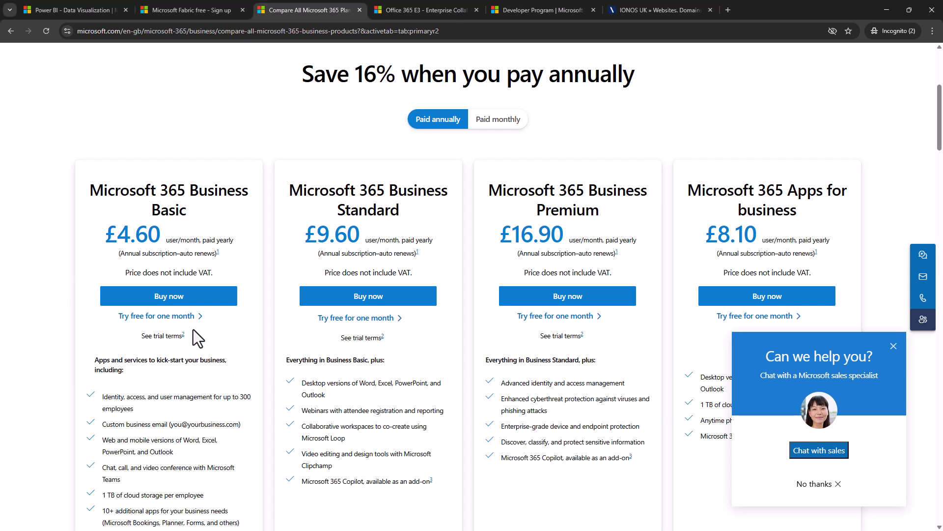
pyautogui.moveTo(104, 235); pyautogui.dragTo(209, 241)
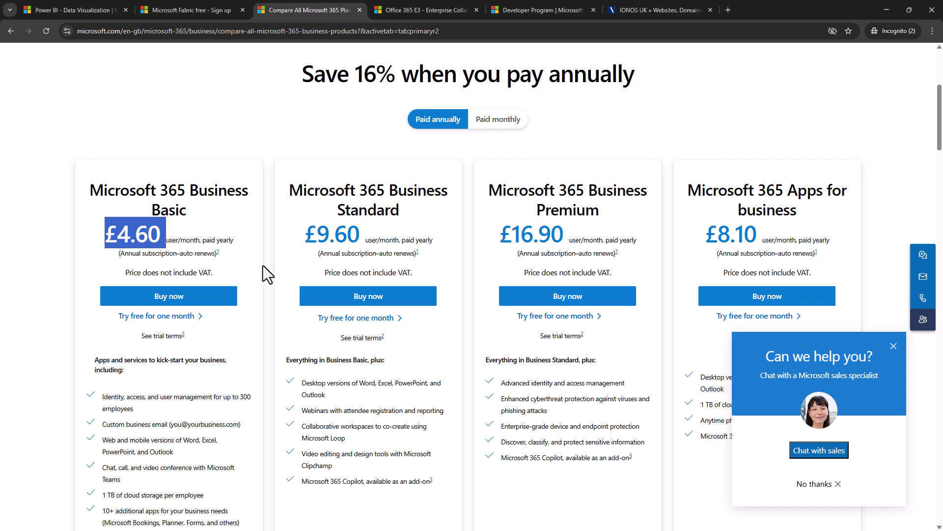
pyautogui.click(228, 323)
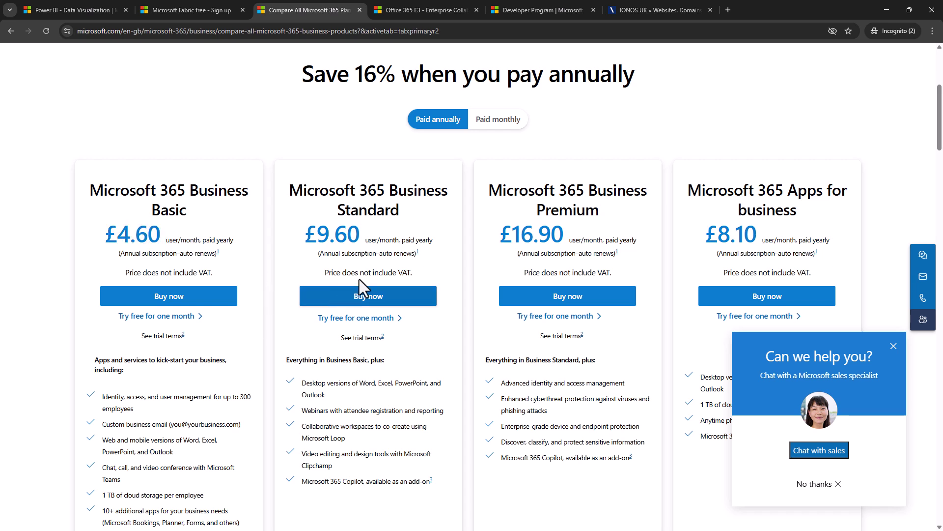
pyautogui.click(495, 123)
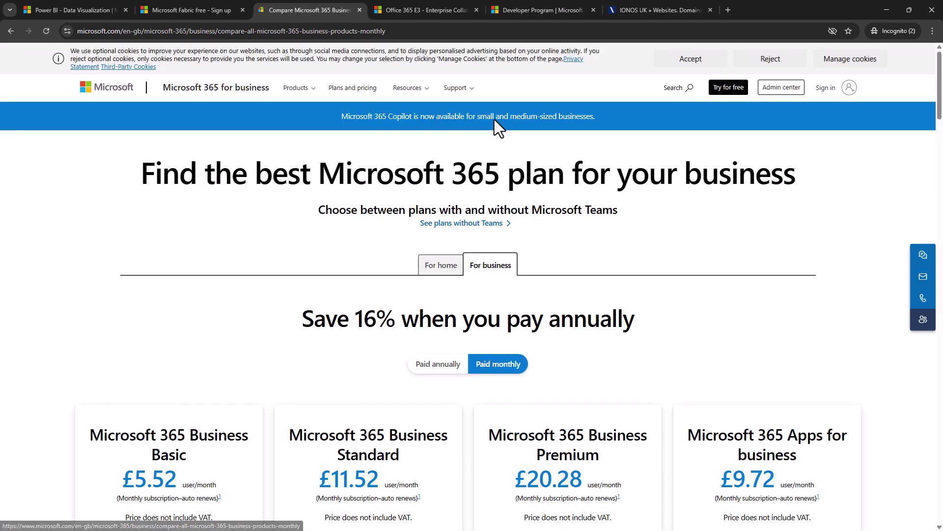
pyautogui.scroll(-5, 196, 397)
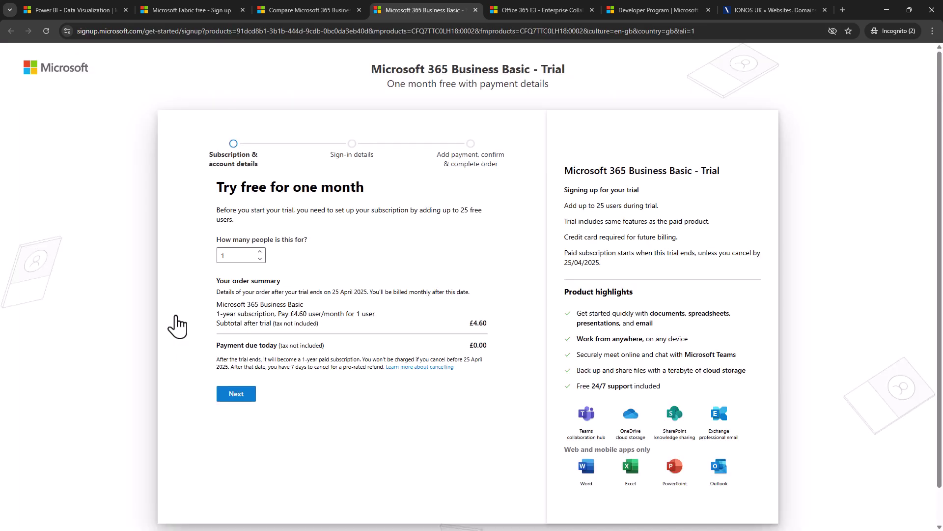
# Step: Review the Business Basic trial details (25-user limit, email included) and continue
pyautogui.moveTo(565, 174); pyautogui.dragTo(702, 172)
pyautogui.moveTo(565, 206); pyautogui.dragTo(663, 206)
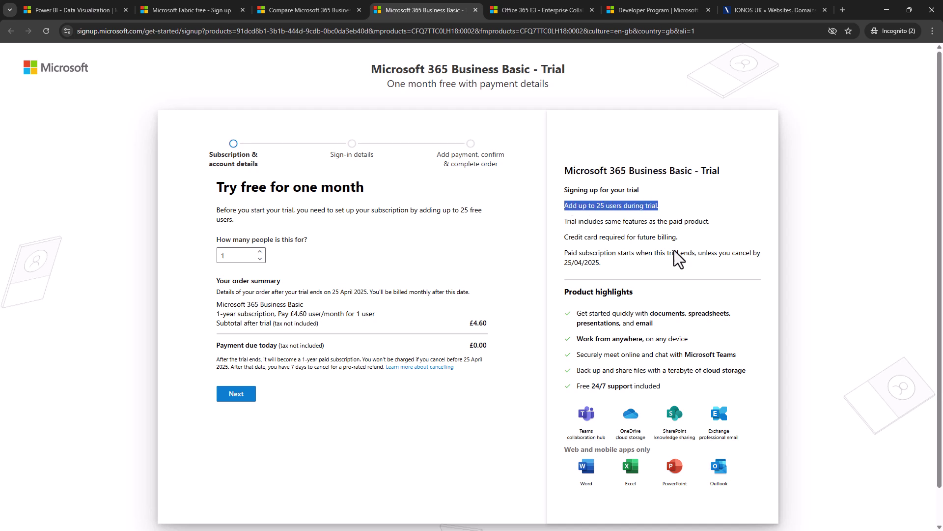
pyautogui.doubleClick(641, 323)
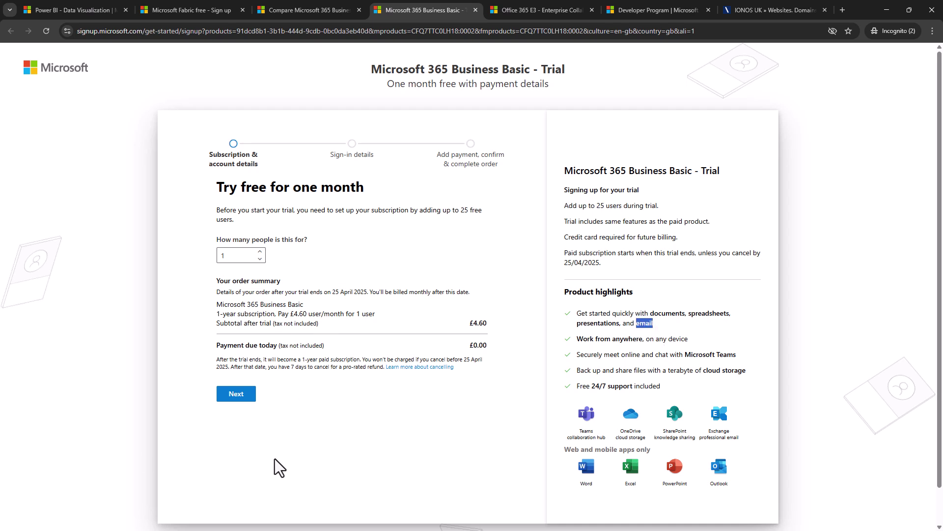
pyautogui.click(242, 393)
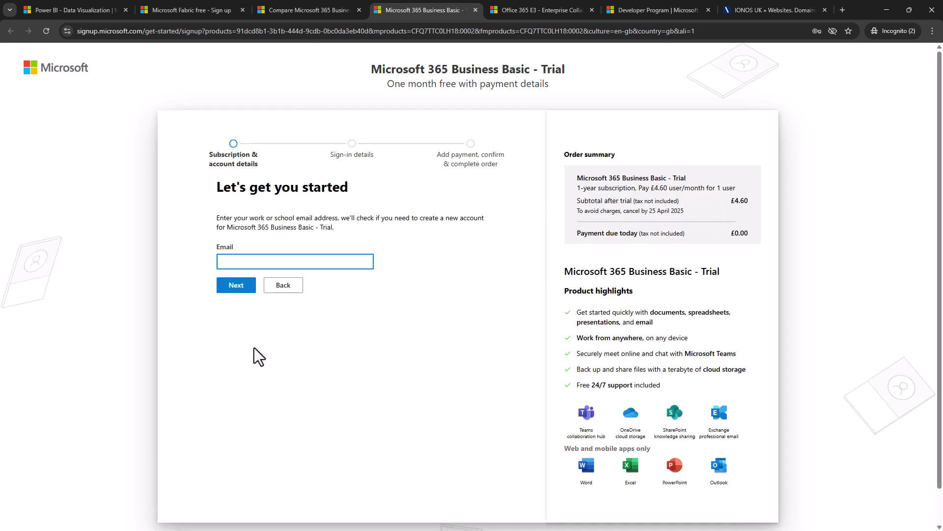
# Step: Enter the saved e-mail address, dismiss the Ask an expert popup, and submit
pyautogui.click(256, 258)
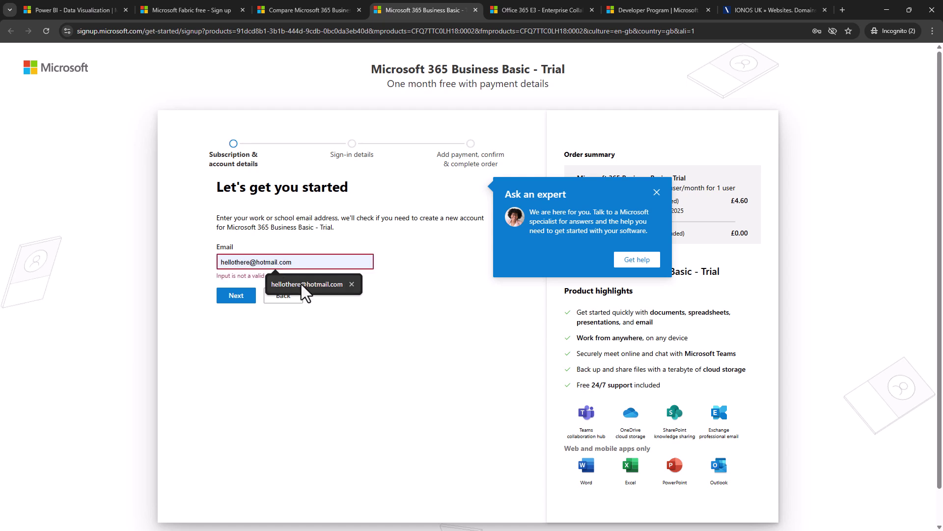
pyautogui.click(301, 285)
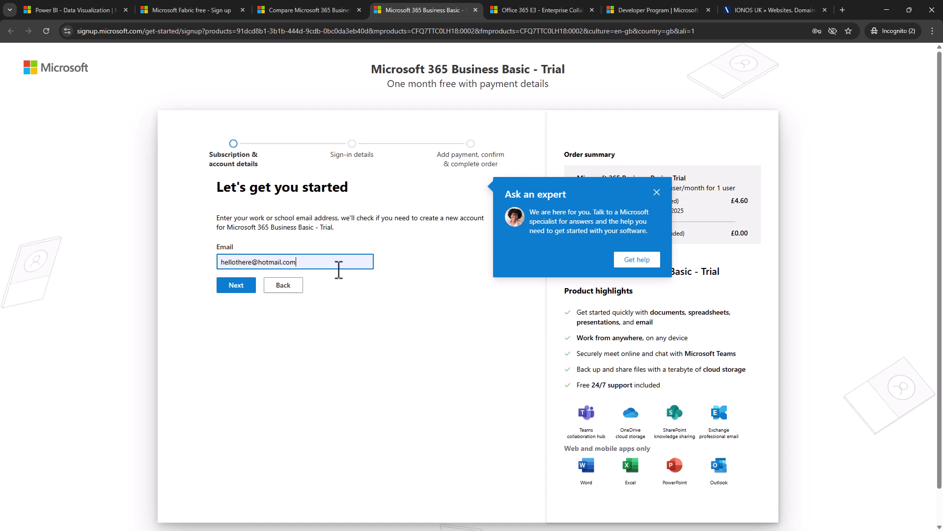
pyautogui.click(657, 193)
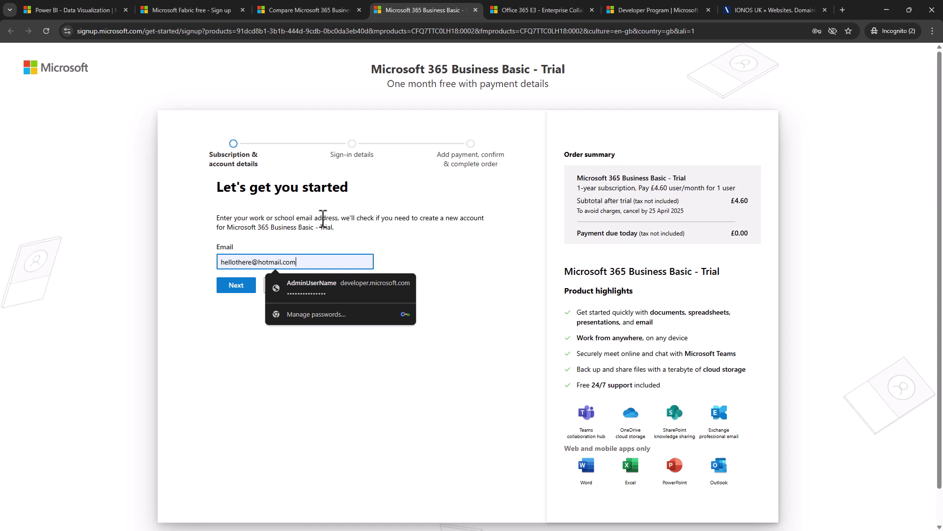
pyautogui.click(241, 290)
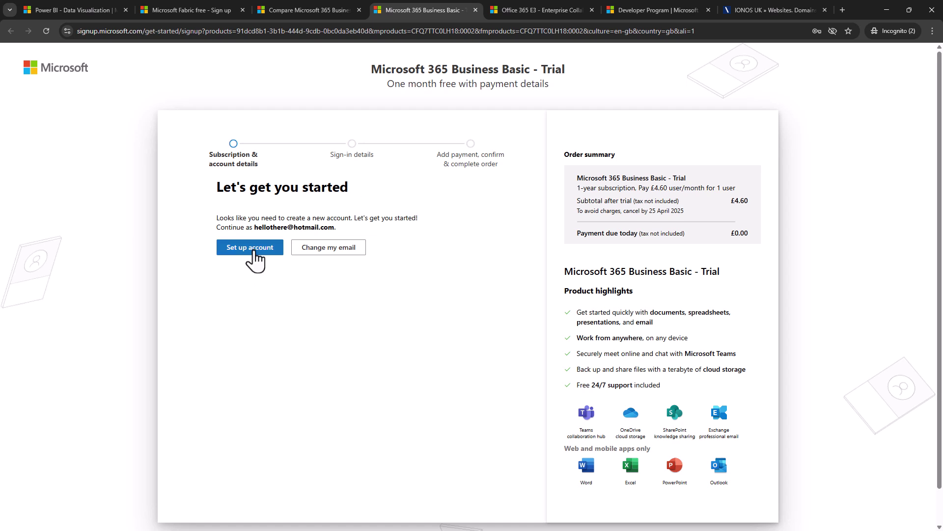
# Step: Create a new account and fill the details form with company size 2-4 people
pyautogui.click(254, 251)
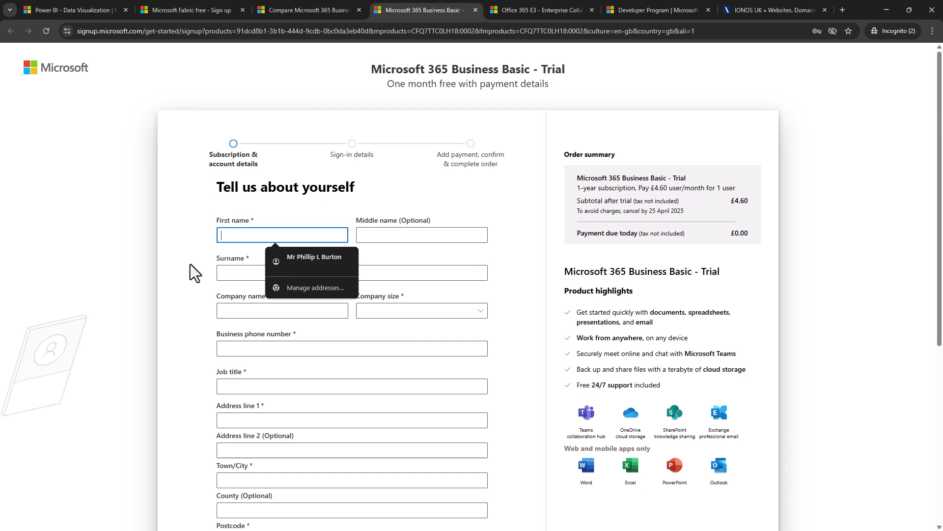
pyautogui.click(181, 265)
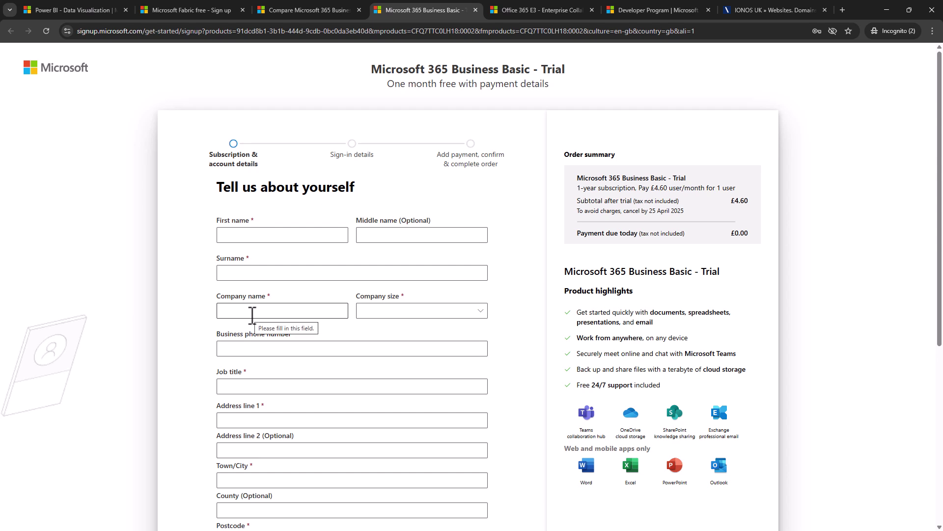
pyautogui.click(268, 238)
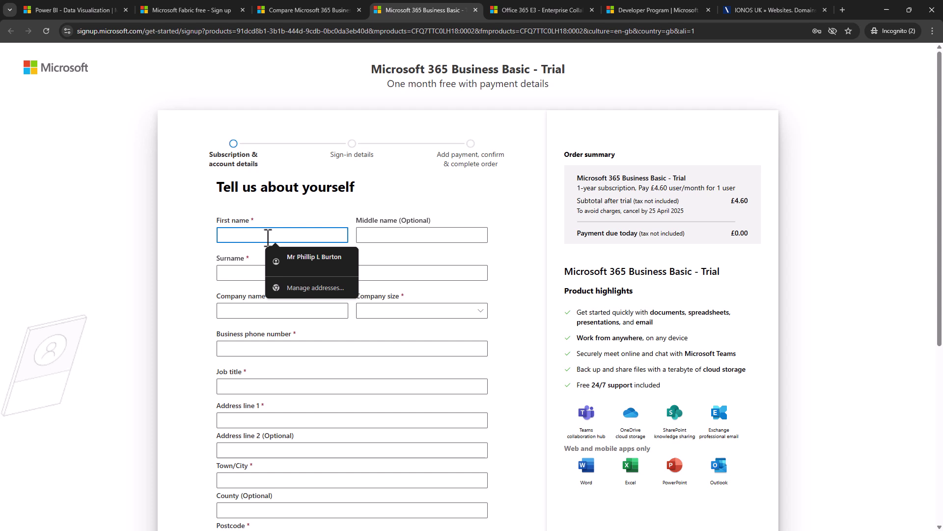
pyautogui.click(205, 284)
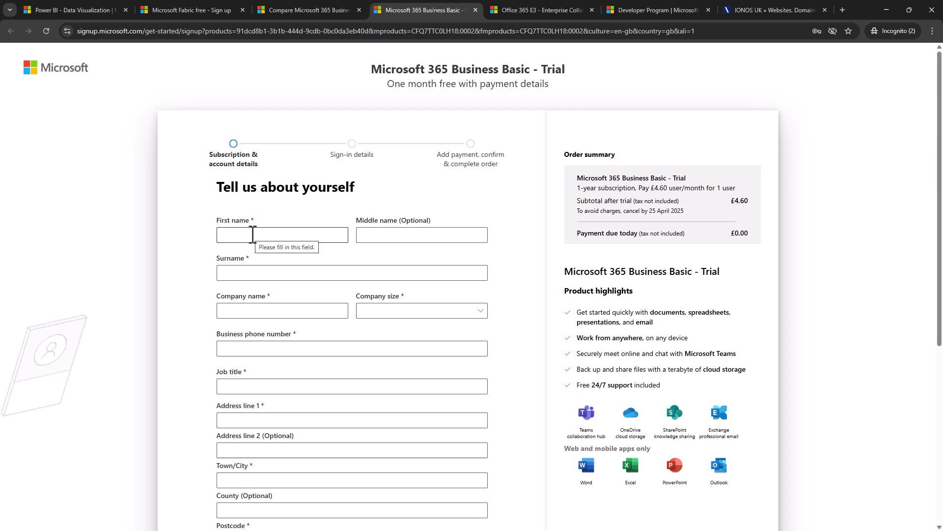
pyautogui.scroll(-5, 253, 235)
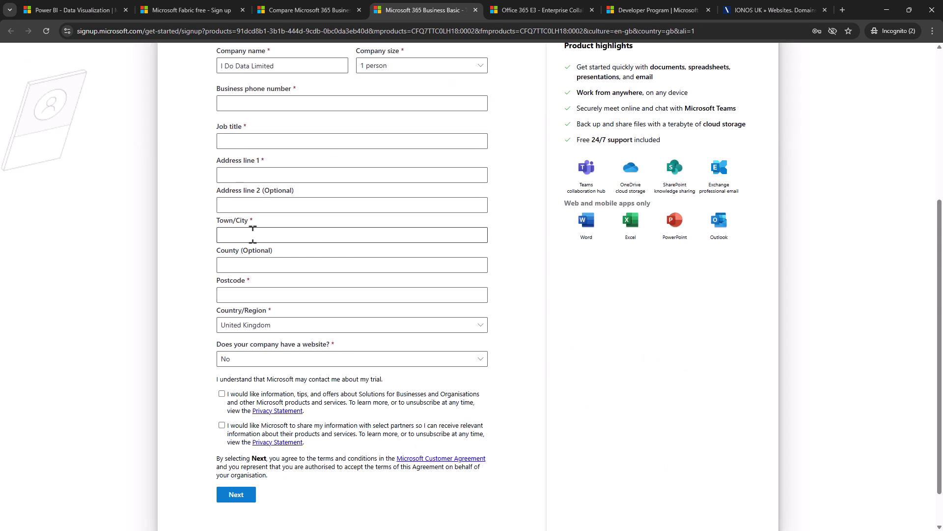
pyautogui.click(399, 74)
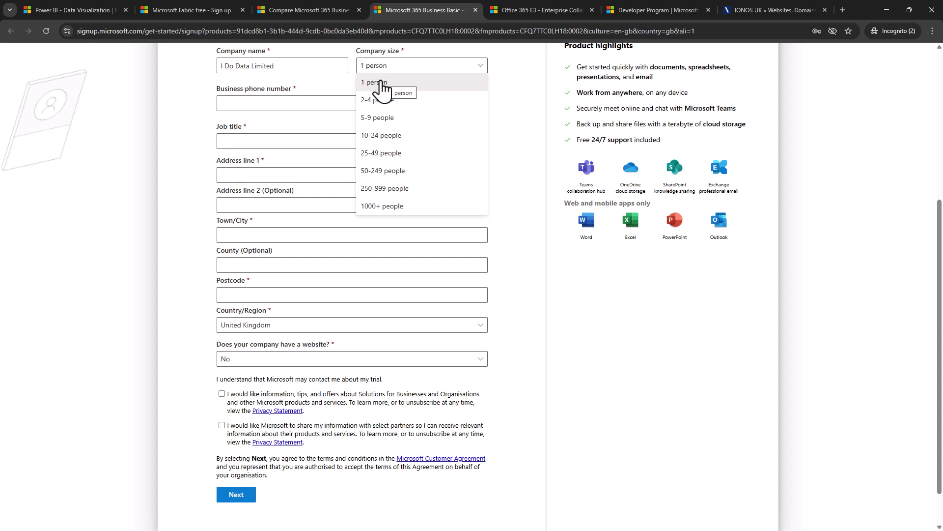
pyautogui.click(398, 98)
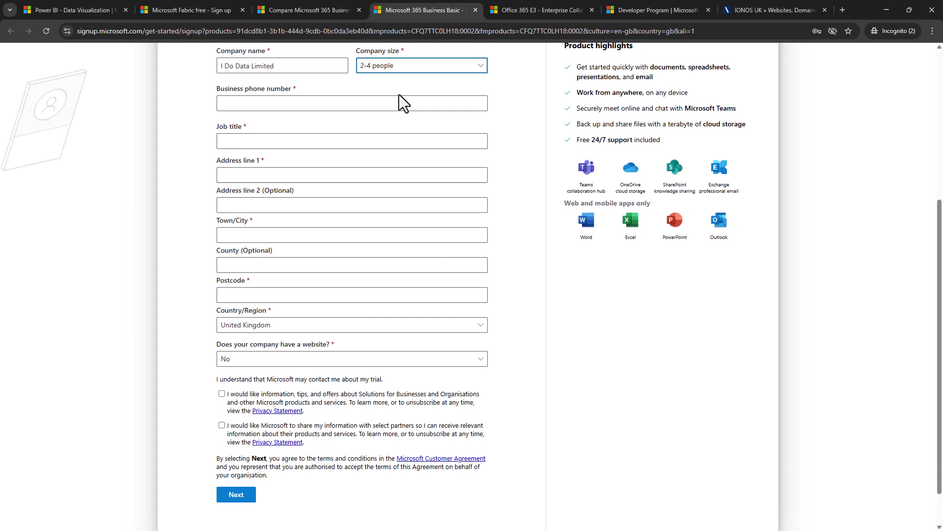
pyautogui.click(501, 107)
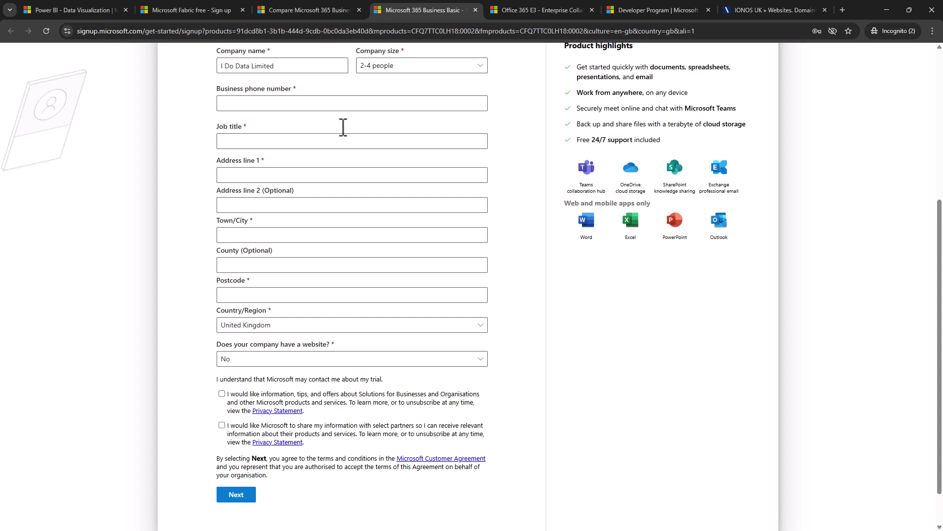
# Step: Submit the details, request a text-message verification code, and enter the received code
pyautogui.click(237, 497)
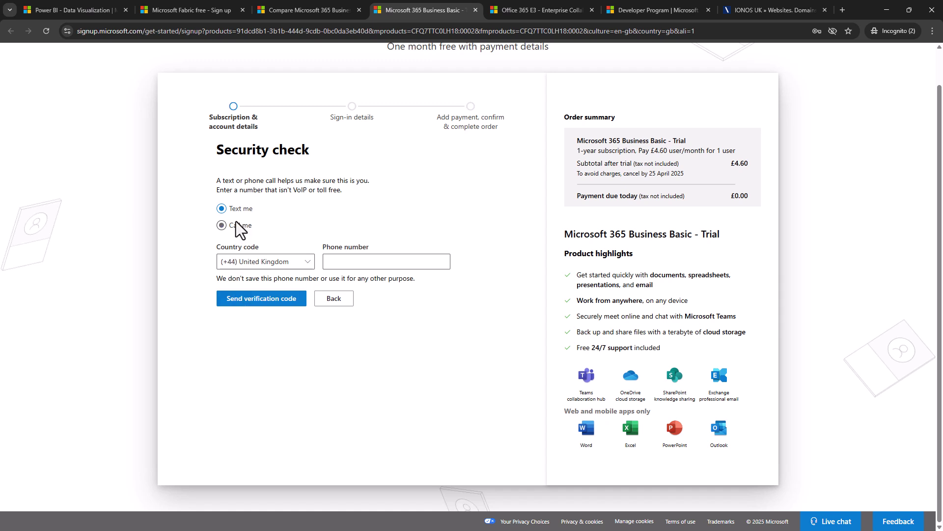
pyautogui.click(232, 227)
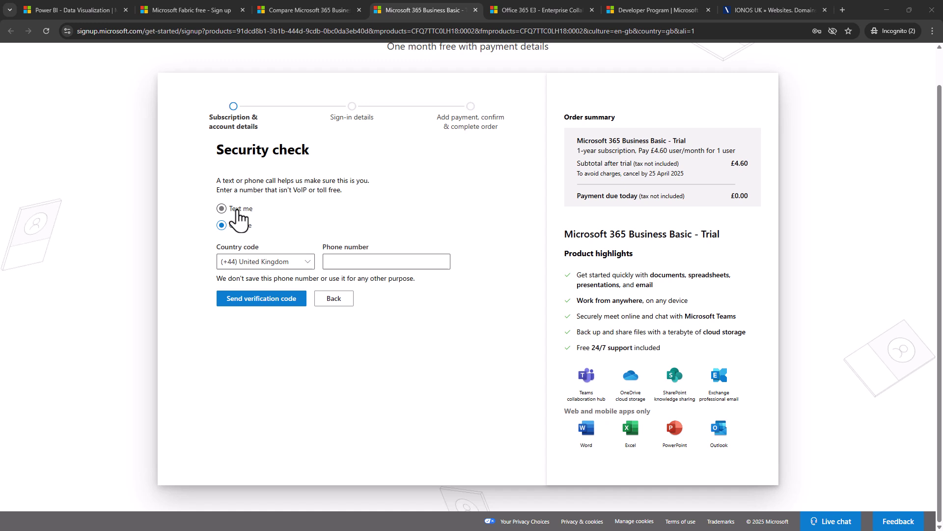
pyautogui.click(222, 209)
pyautogui.click(256, 302)
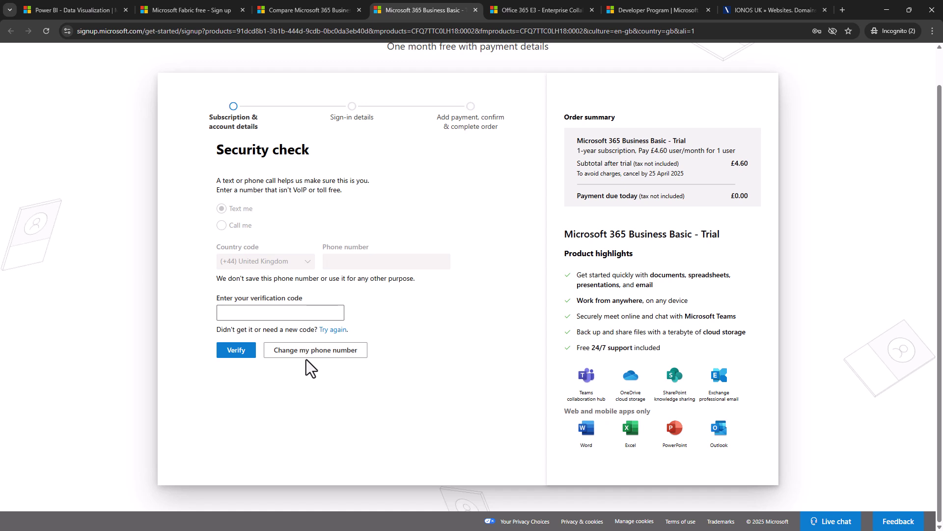
pyautogui.click(276, 314)
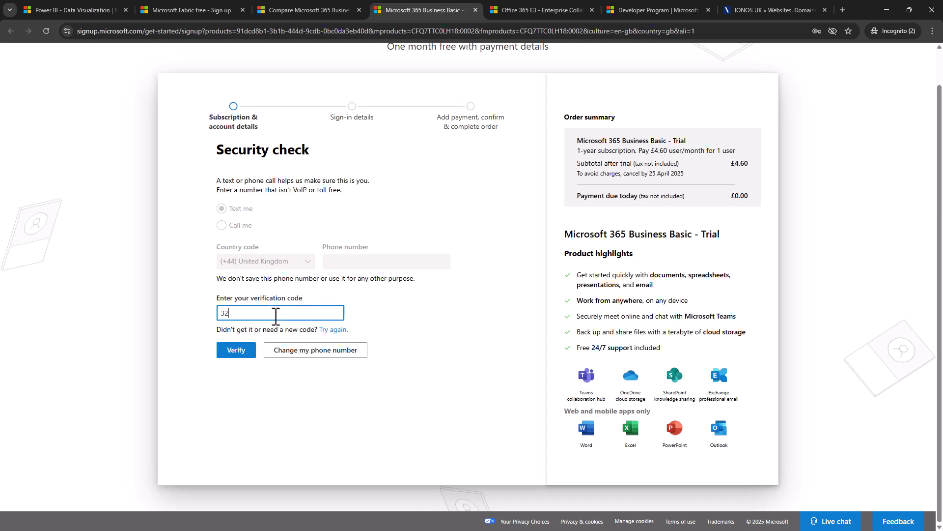
# Step: Verify the code and replace the suggested username with the user's first name
pyautogui.click(236, 351)
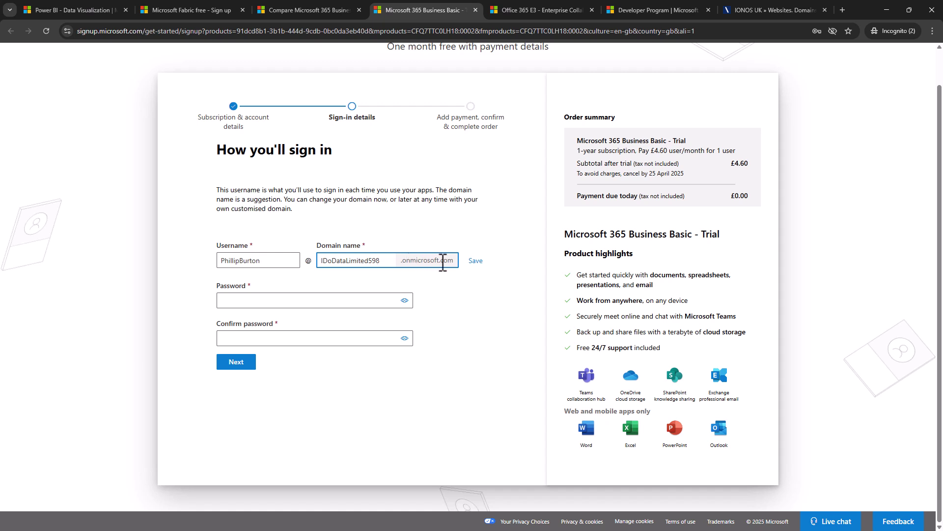
pyautogui.doubleClick(275, 260)
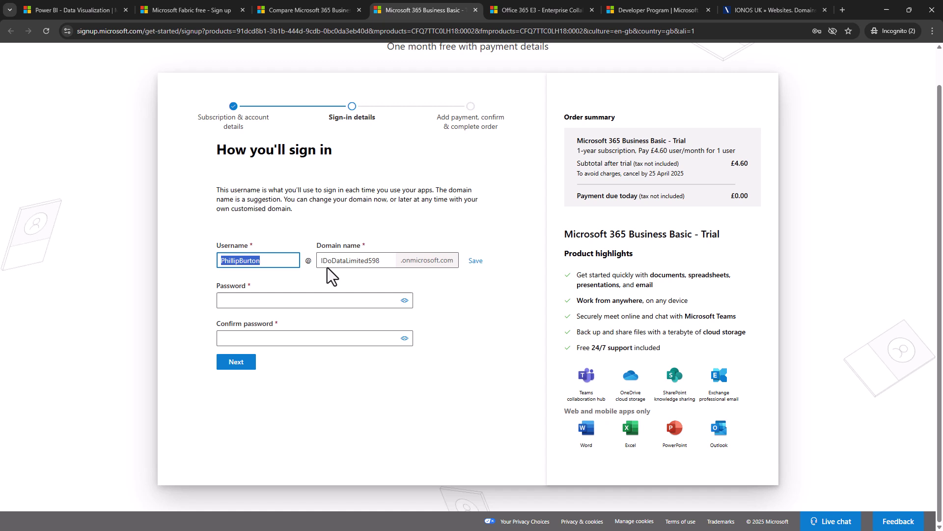
pyautogui.moveTo(390, 260); pyautogui.dragTo(314, 268)
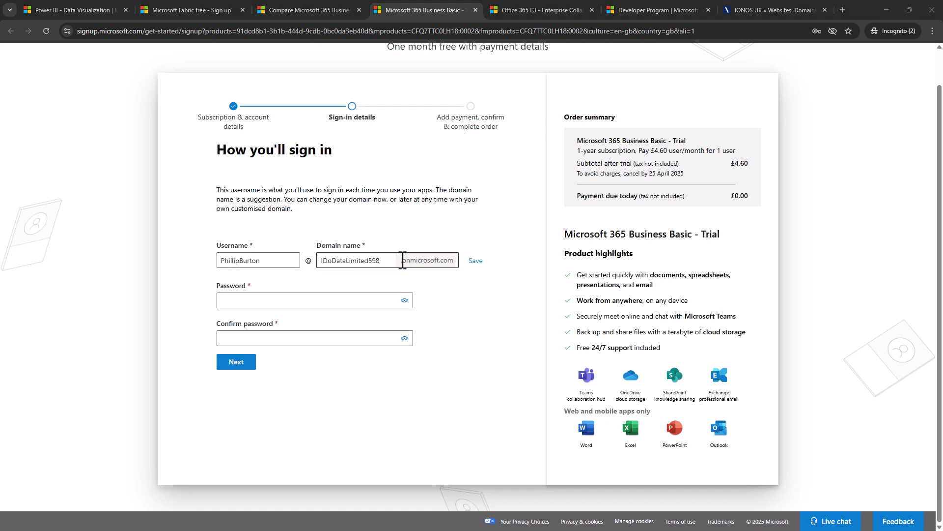
pyautogui.moveTo(402, 260); pyautogui.dragTo(474, 263)
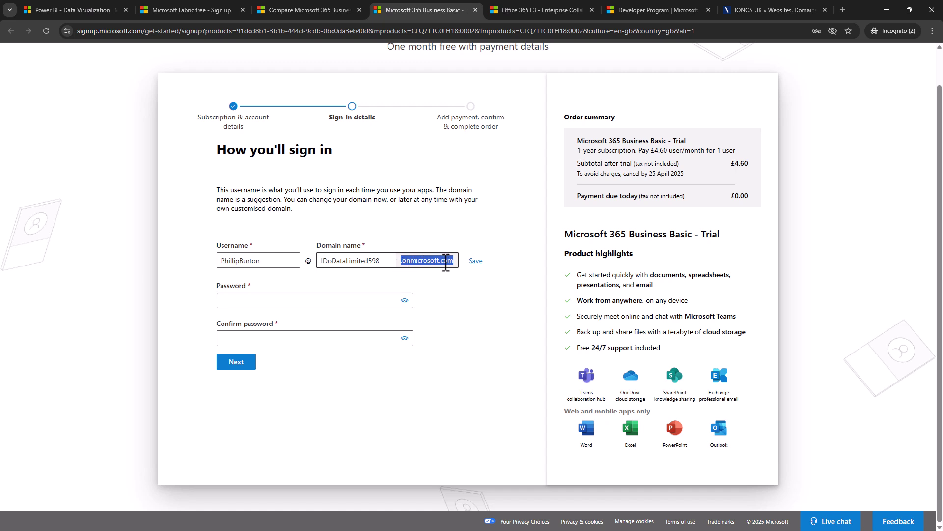
pyautogui.doubleClick(281, 261)
pyautogui.write('Phillip')
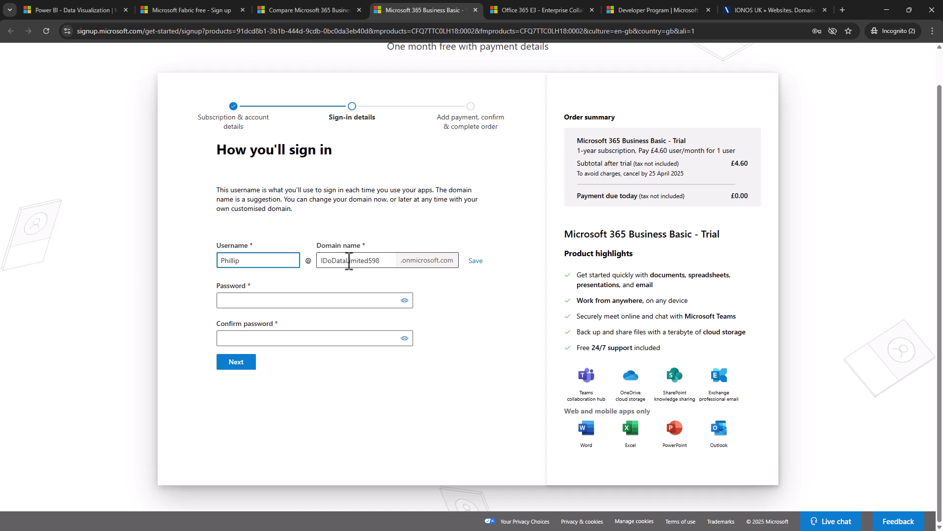
# Step: Trim the domain name to IDoData and check it, which reports it unavailable
pyautogui.moveTo(346, 261); pyautogui.dragTo(380, 263)
pyautogui.press('BackSpace')
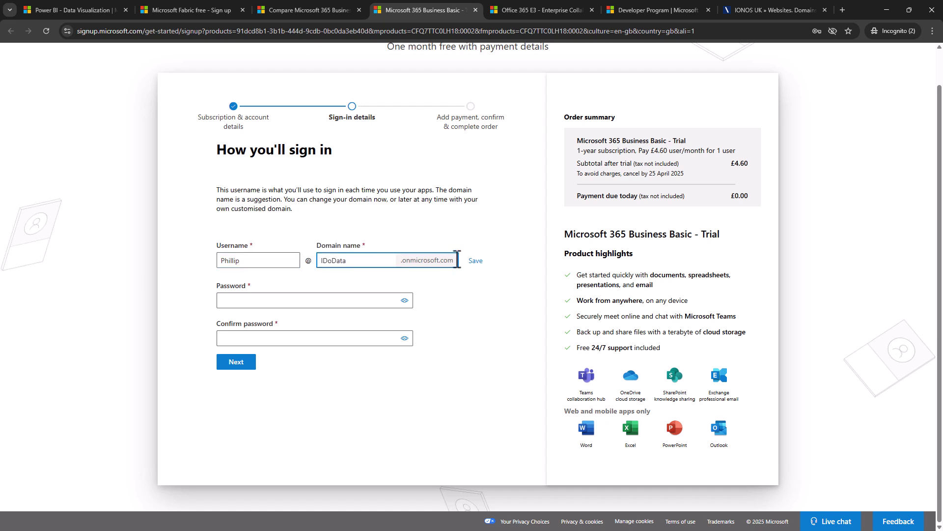
pyautogui.click(476, 261)
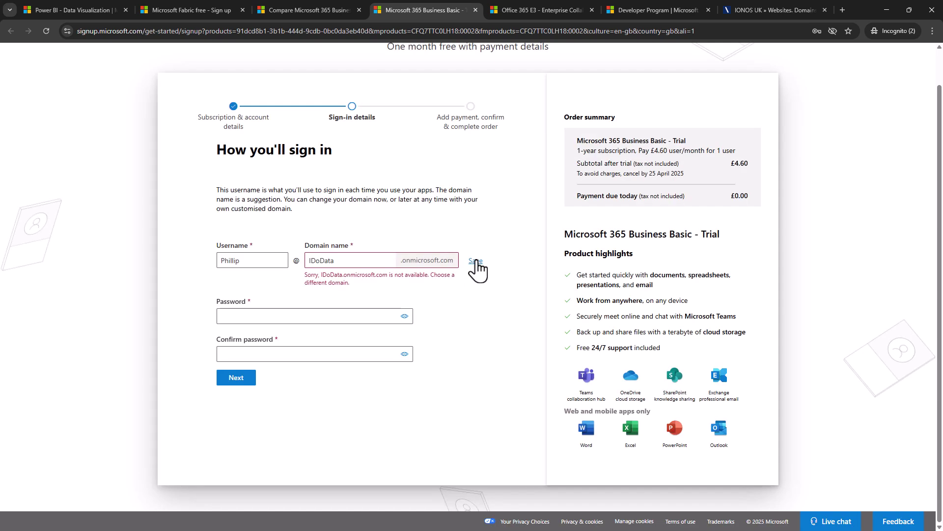
pyautogui.moveTo(321, 274); pyautogui.dragTo(388, 274)
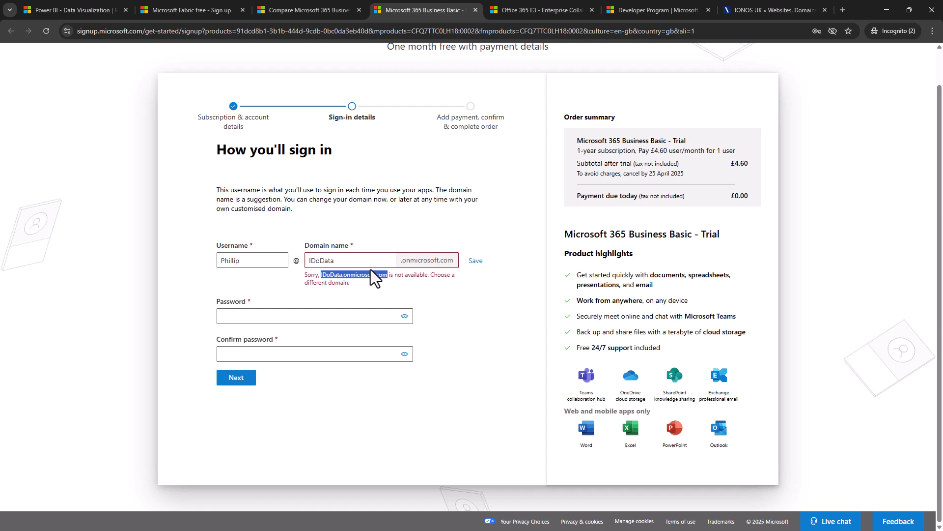
pyautogui.click(367, 262)
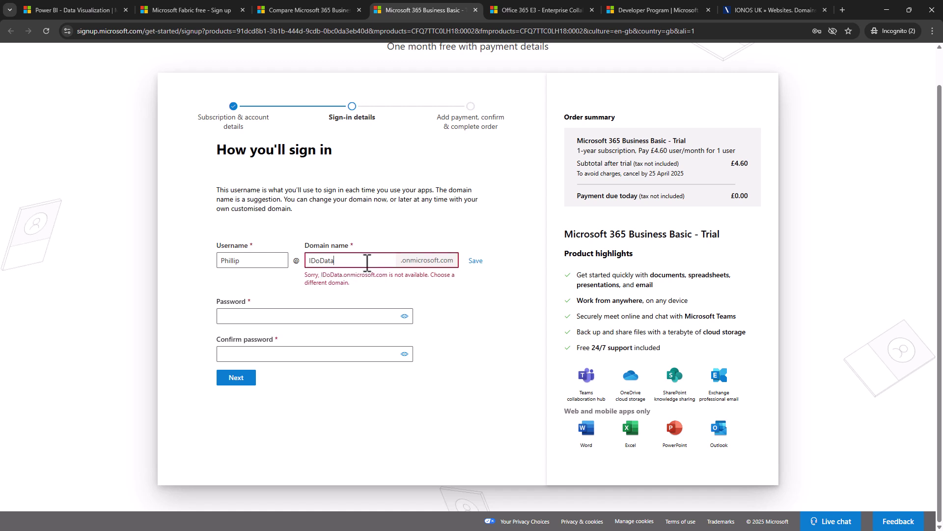
# Step: Change the domain to IDoDatacom and enter and confirm the account password
pyautogui.write('com')
pyautogui.click(290, 315)
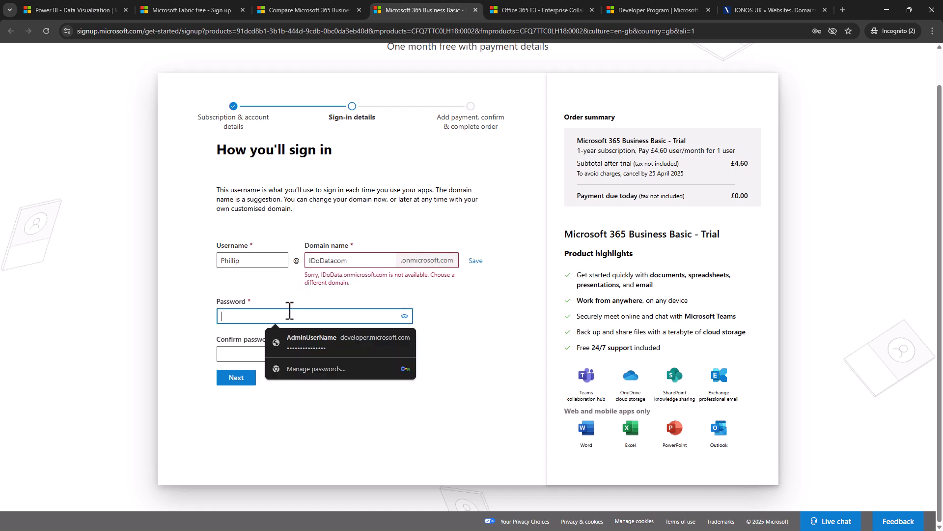
pyautogui.write('*********')
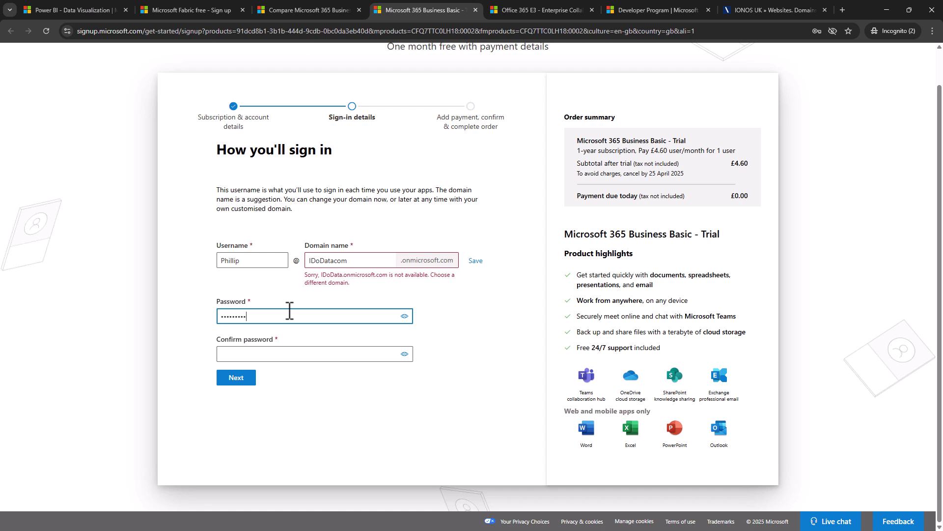
pyautogui.write('***')
pyautogui.click(269, 354)
pyautogui.write('*')
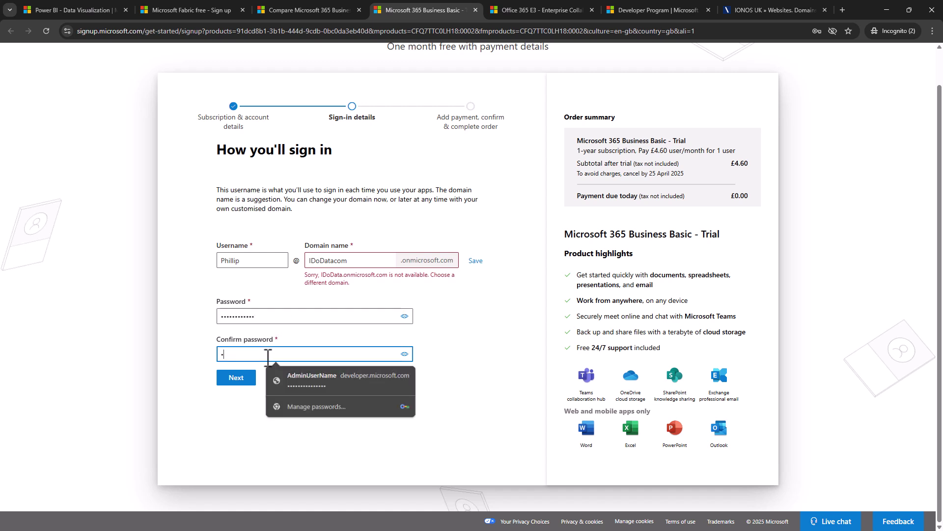
pyautogui.write('*********')
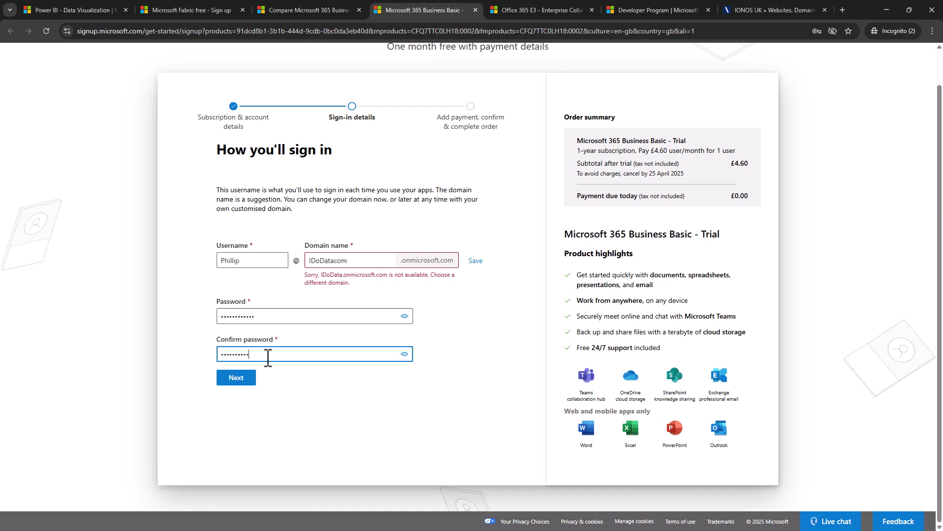
pyautogui.write('**')
# Step: Copy the username and IDoDatacom domain for later, then submit the sign-in details
pyautogui.doubleClick(252, 261)
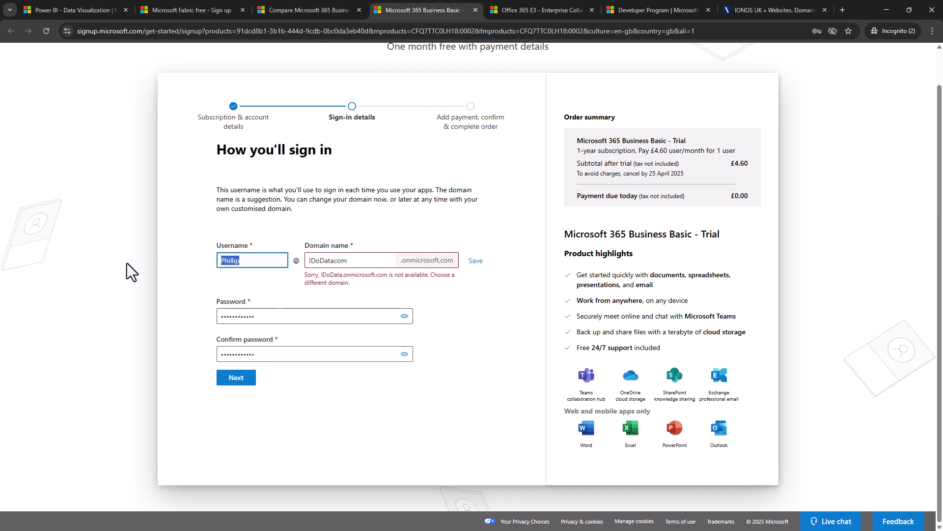
pyautogui.hotkey('alt', 'Tab')
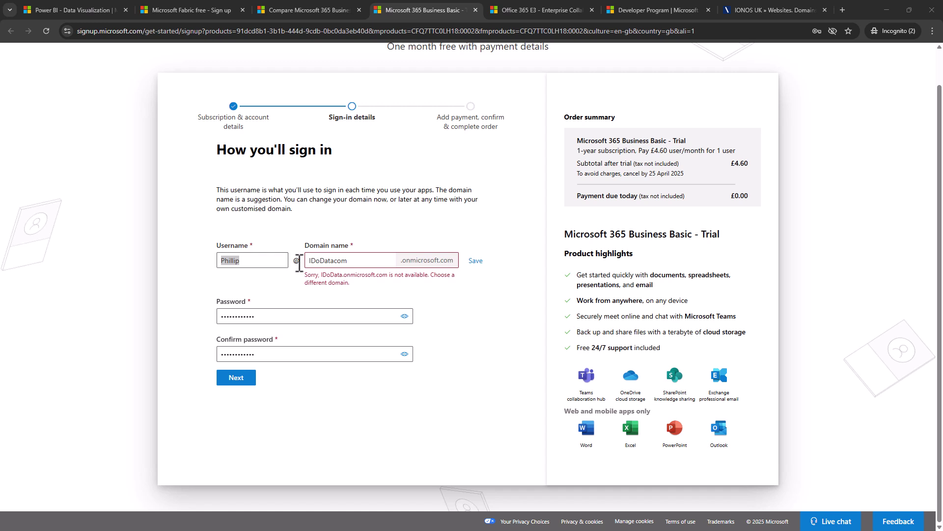
pyautogui.doubleClick(378, 262)
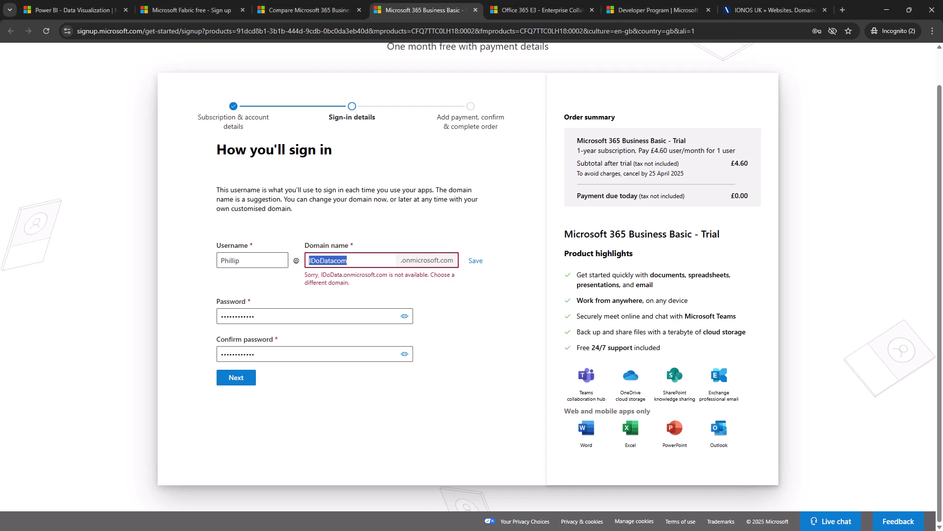
pyautogui.hotkey('alt', 'Tab')
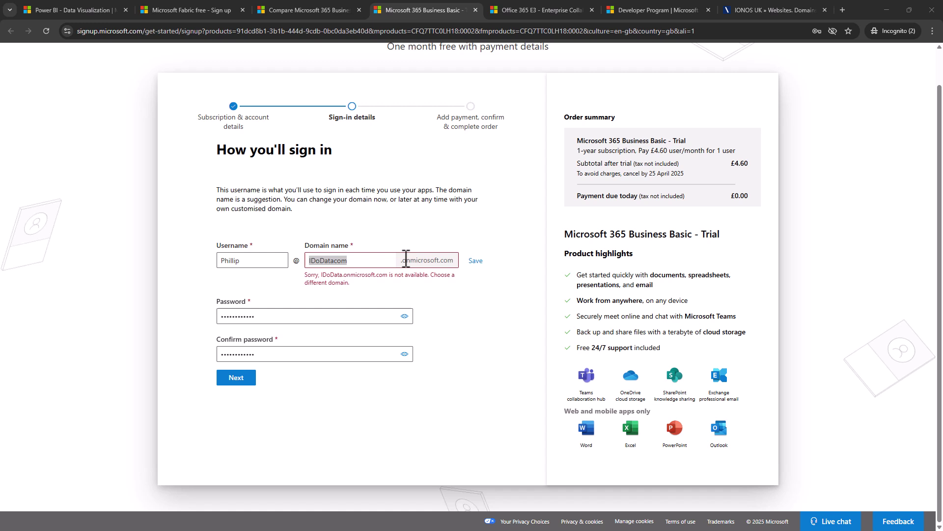
pyautogui.moveTo(401, 262); pyautogui.dragTo(462, 263)
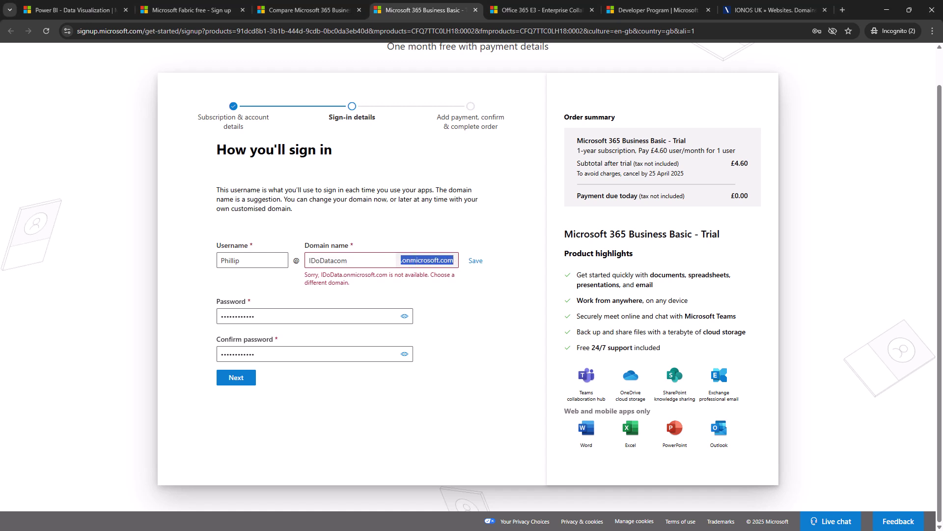
pyautogui.hotkey('alt', 'Tab')
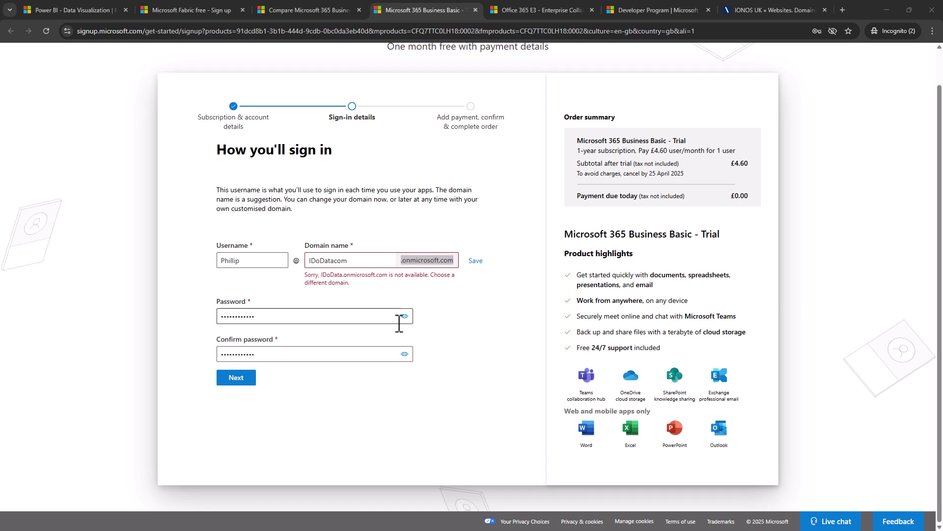
pyautogui.click(238, 380)
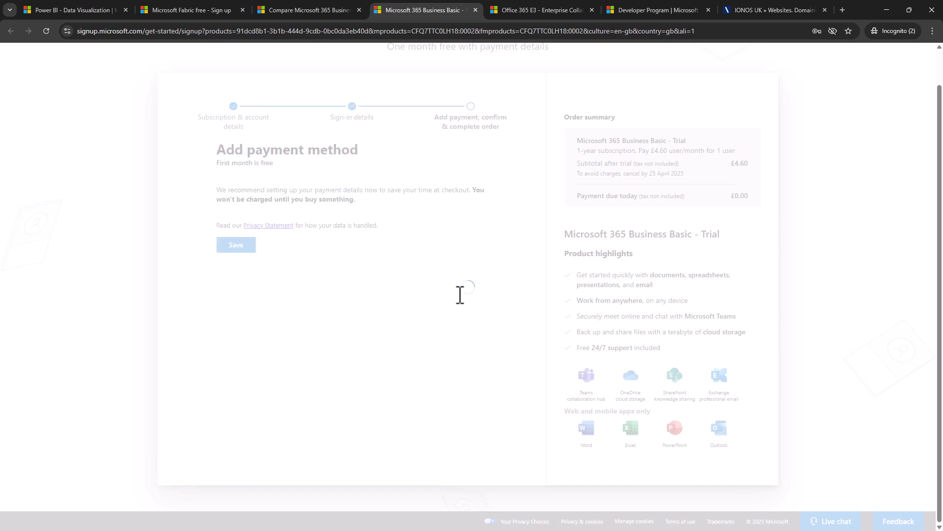
# Step: Glance at the Power BI tab, then return to the payment method step
pyautogui.click(78, 10)
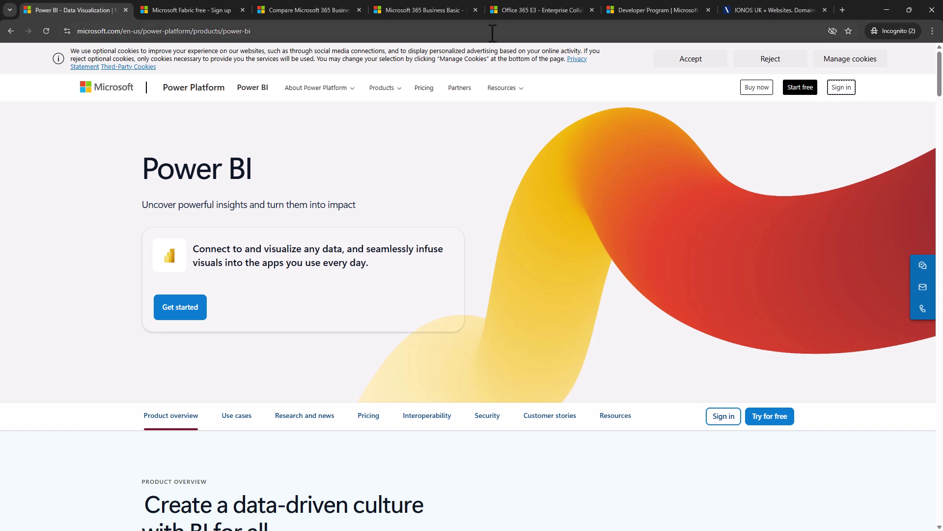
pyautogui.click(432, 8)
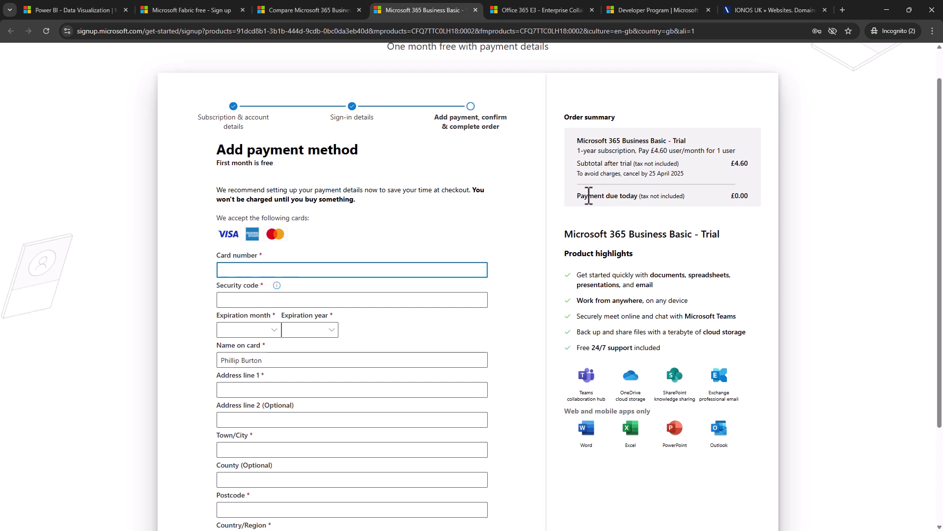
# Step: Review the order summary: £0.00 due today and the note on the cancel-by date
pyautogui.moveTo(578, 196); pyautogui.dragTo(756, 195)
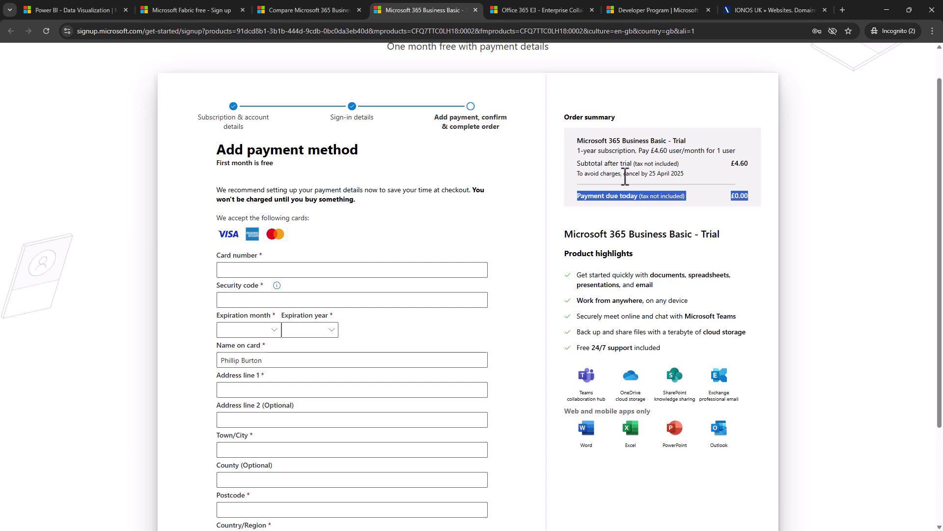
pyautogui.moveTo(647, 175); pyautogui.dragTo(623, 182)
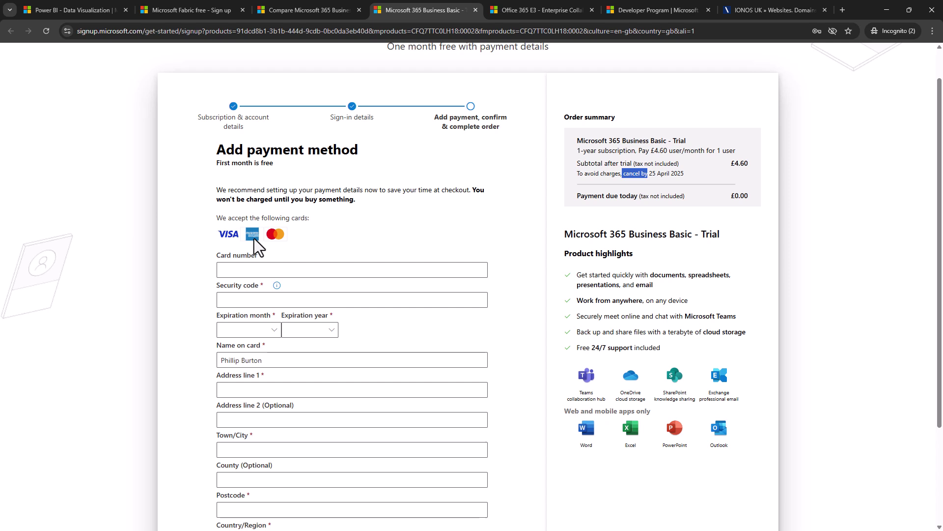
pyautogui.scroll(1, 254, 238)
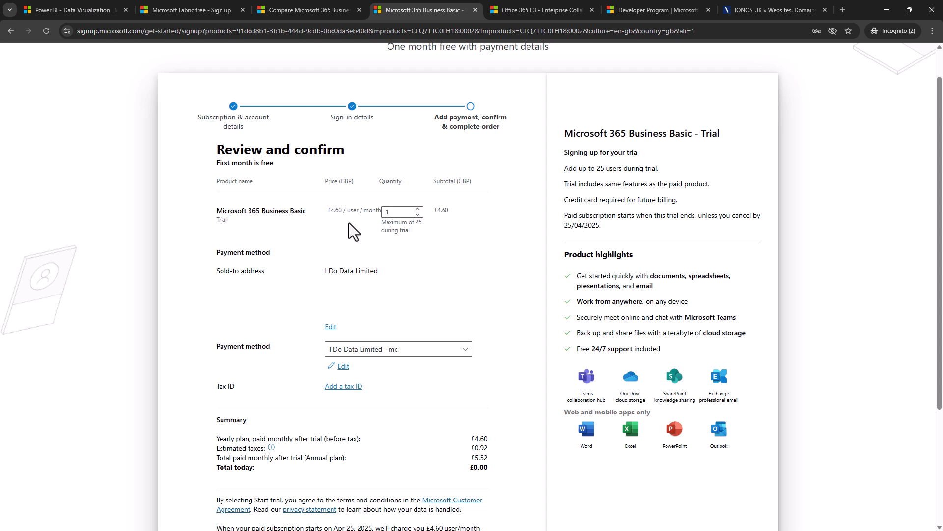
# Step: Read the trial-end cancellation note, then start the Microsoft 365 Business Basic trial
pyautogui.moveTo(565, 215); pyautogui.dragTo(603, 225)
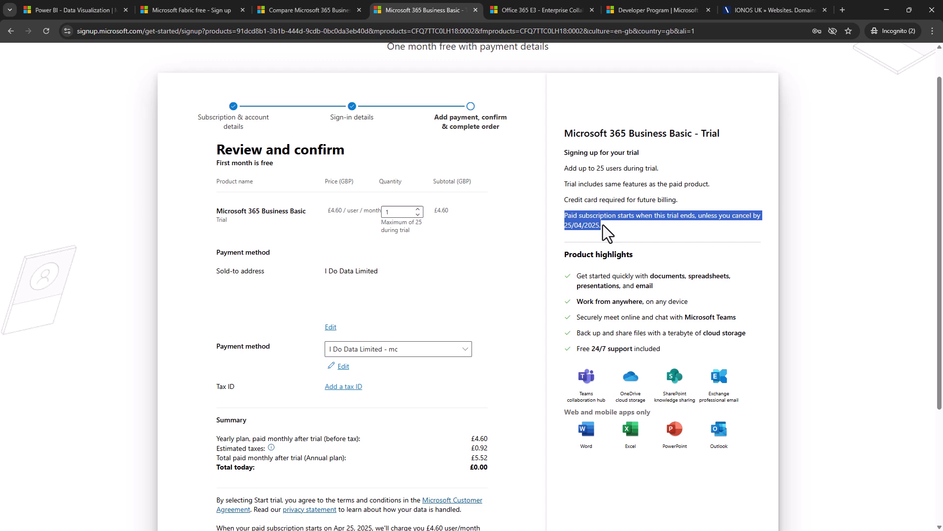
pyautogui.click(614, 227)
pyautogui.scroll(1, 615, 227)
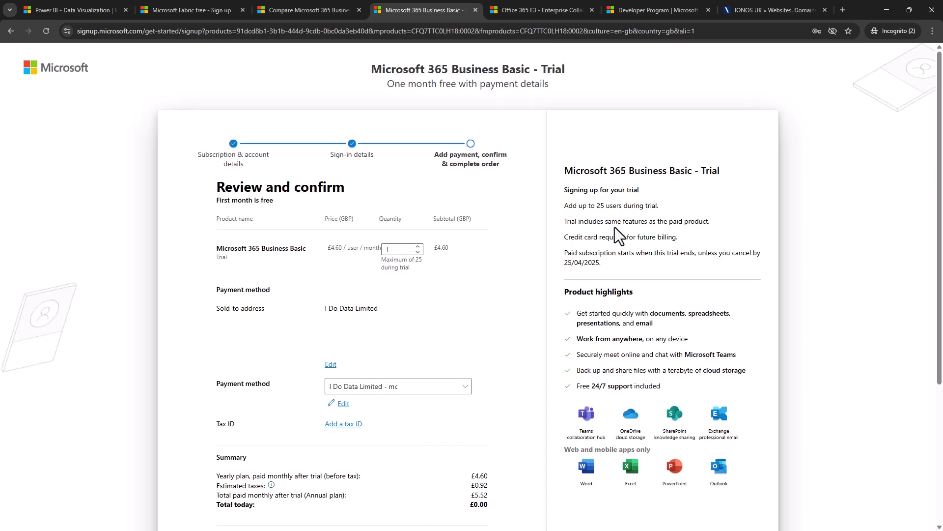
pyautogui.scroll(-5, 615, 227)
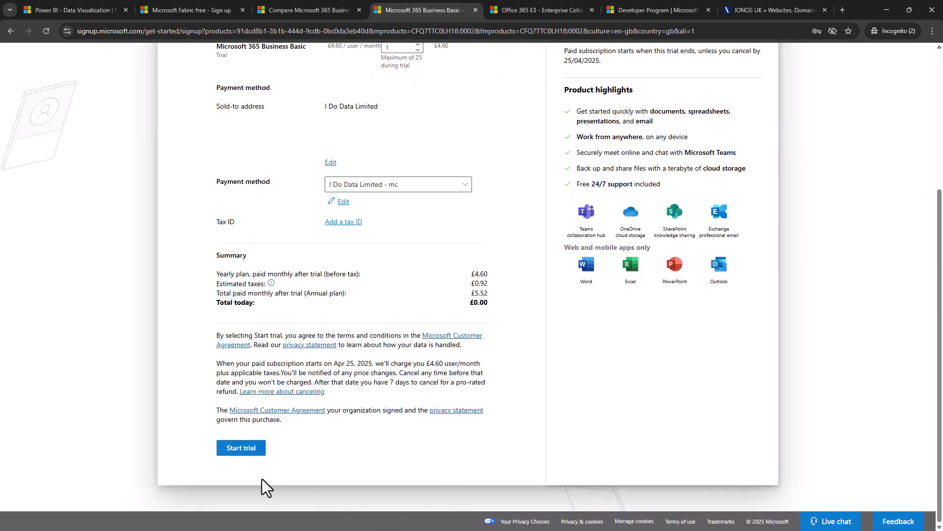
pyautogui.click(235, 448)
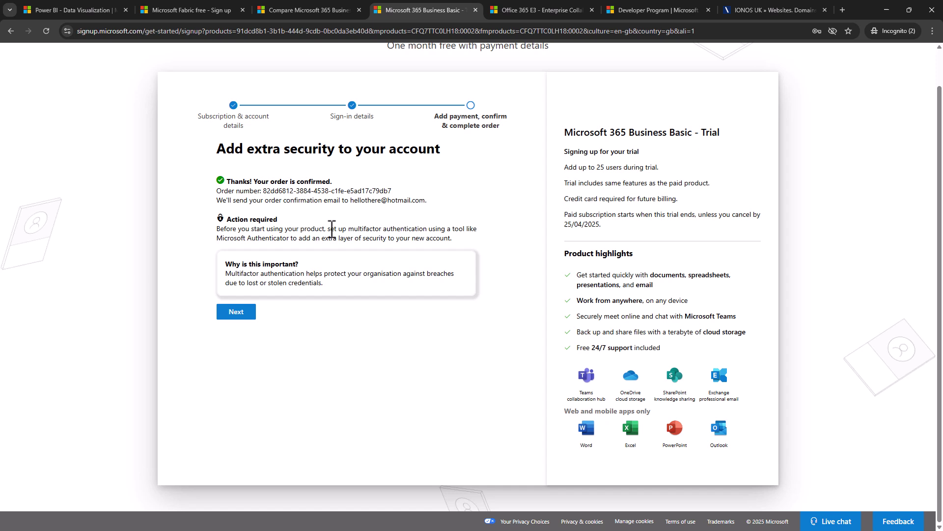
# Step: Sign in to the new work account with its password and begin the required Authenticator setup
pyautogui.moveTo(329, 228); pyautogui.dragTo(427, 227)
pyautogui.click(427, 227)
pyautogui.click(242, 315)
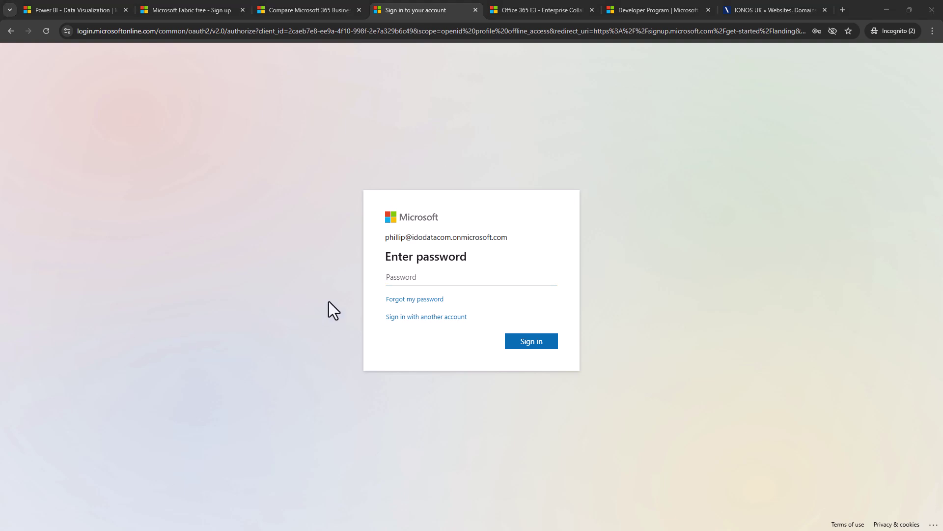
pyautogui.click(432, 274)
pyautogui.click(511, 326)
pyautogui.click(522, 342)
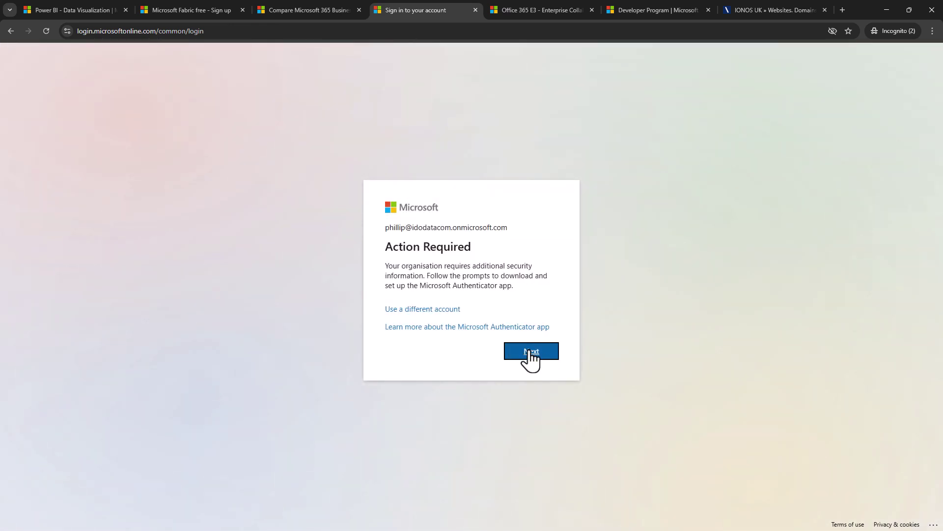
pyautogui.click(533, 352)
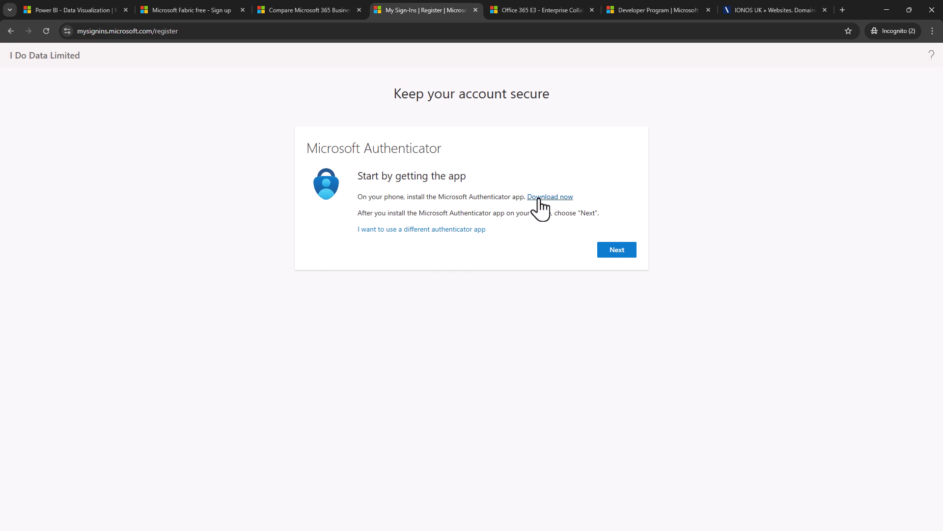
# Step: Register Microsoft Authenticator by scanning the QR code and approving the test notification
pyautogui.click(612, 250)
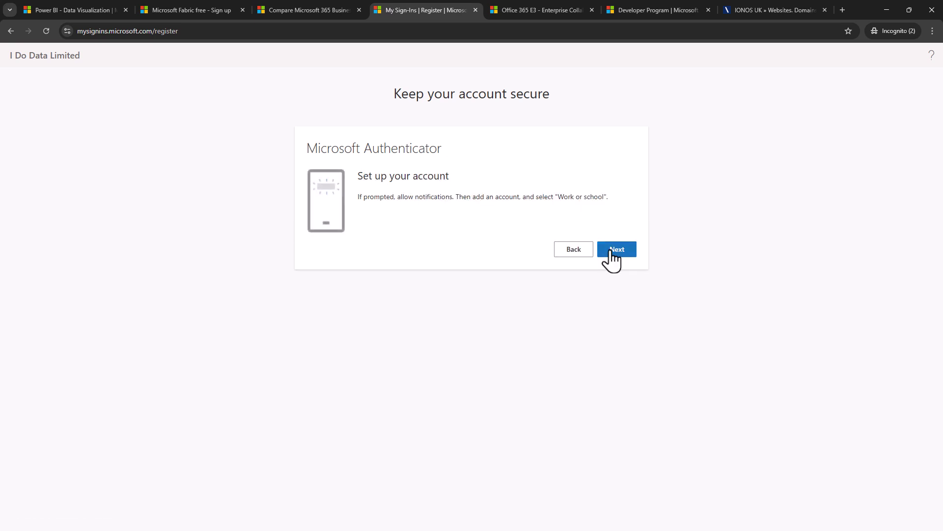
pyautogui.click(613, 250)
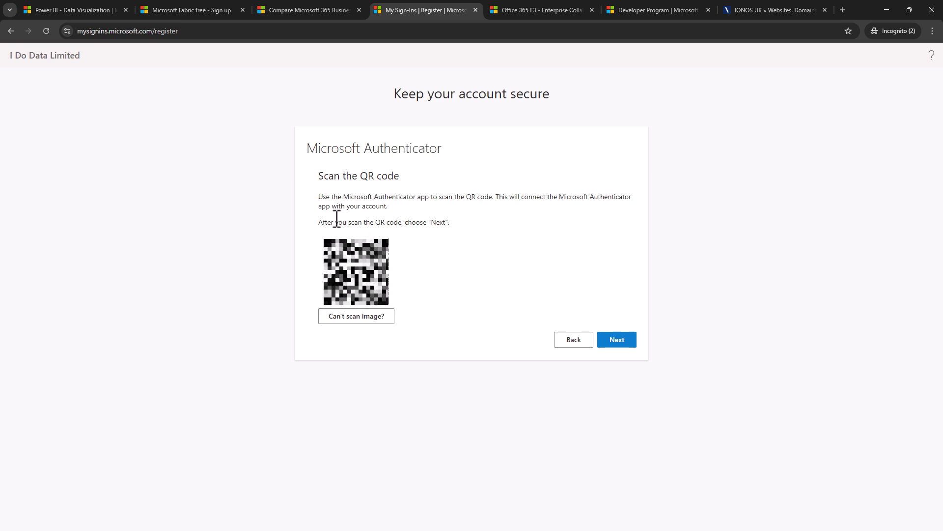
pyautogui.click(612, 339)
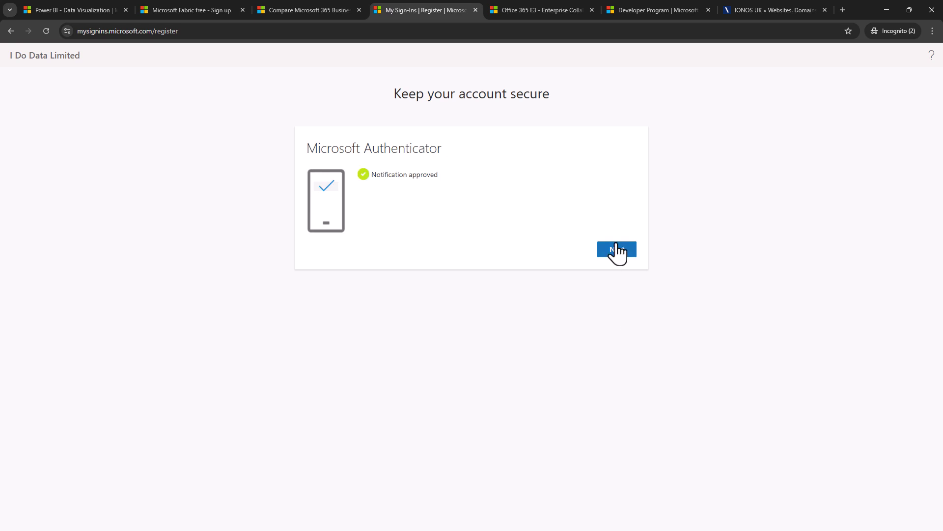
pyautogui.click(618, 249)
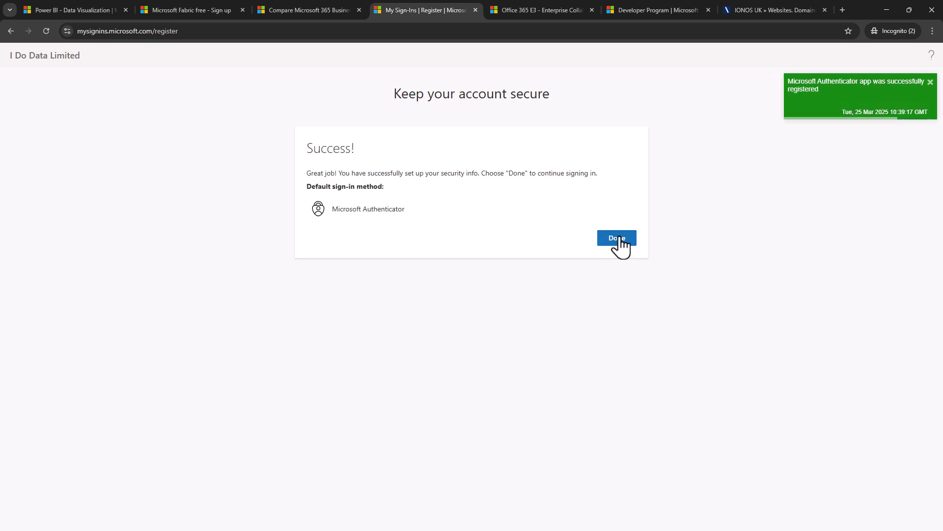
pyautogui.click(624, 239)
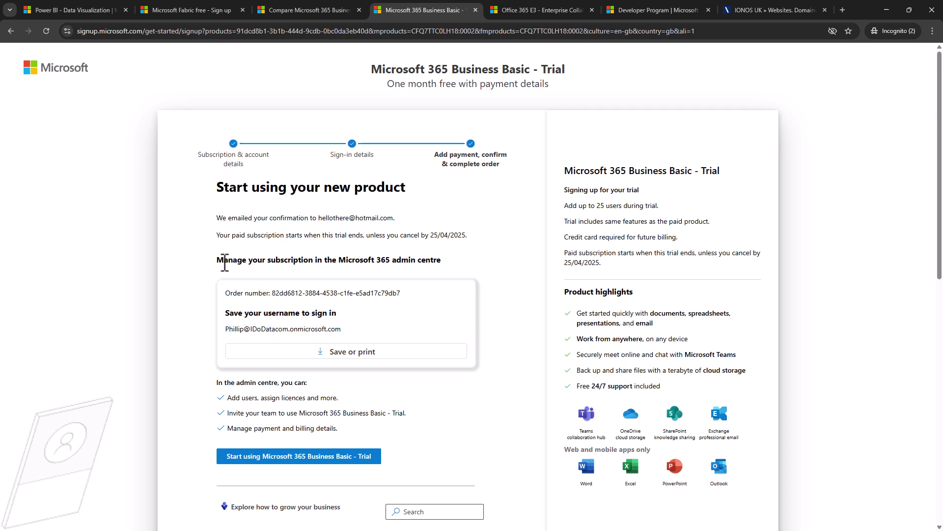
# Step: Start using Microsoft 365 Business Basic - Trial and pick the new work account to sign in
pyautogui.moveTo(217, 259); pyautogui.dragTo(464, 258)
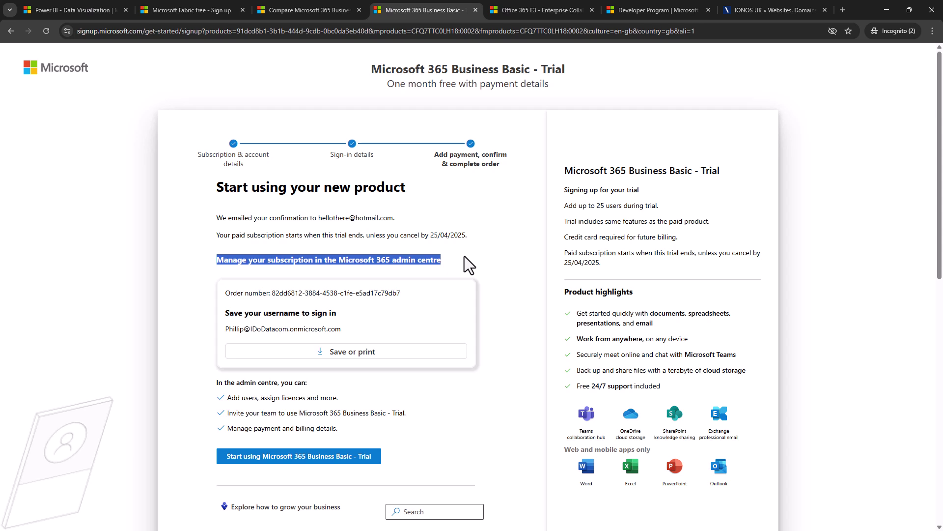
pyautogui.click(265, 457)
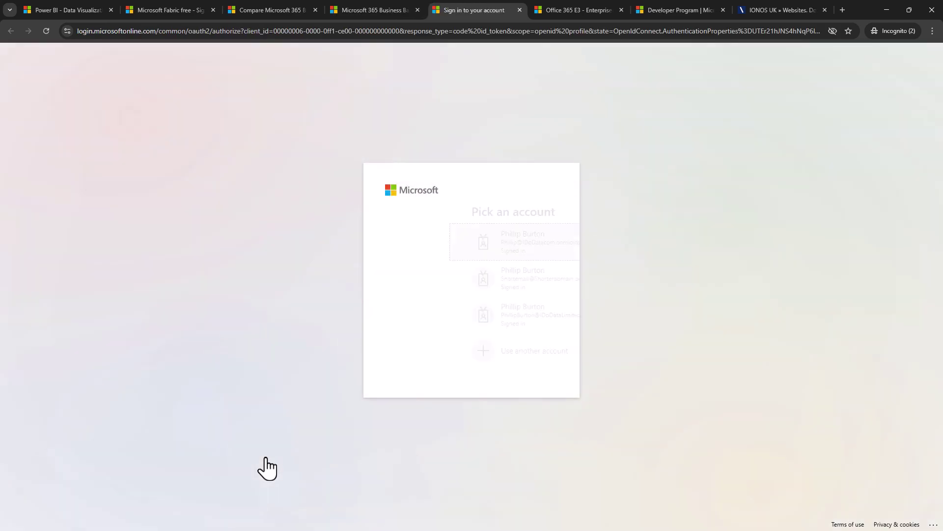
pyautogui.click(480, 250)
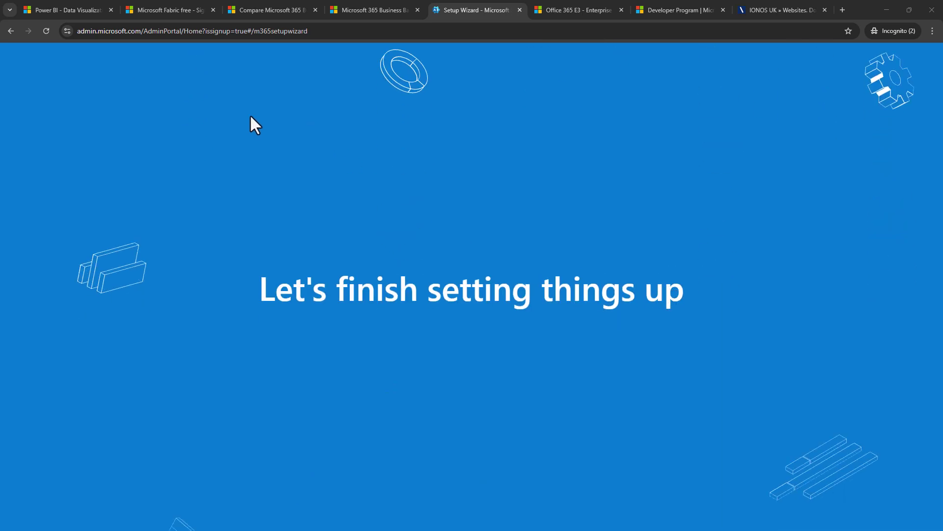
# Step: Sign in to Power BI with the suggested work account e-mail for the Fabric free sign-up
pyautogui.click(62, 11)
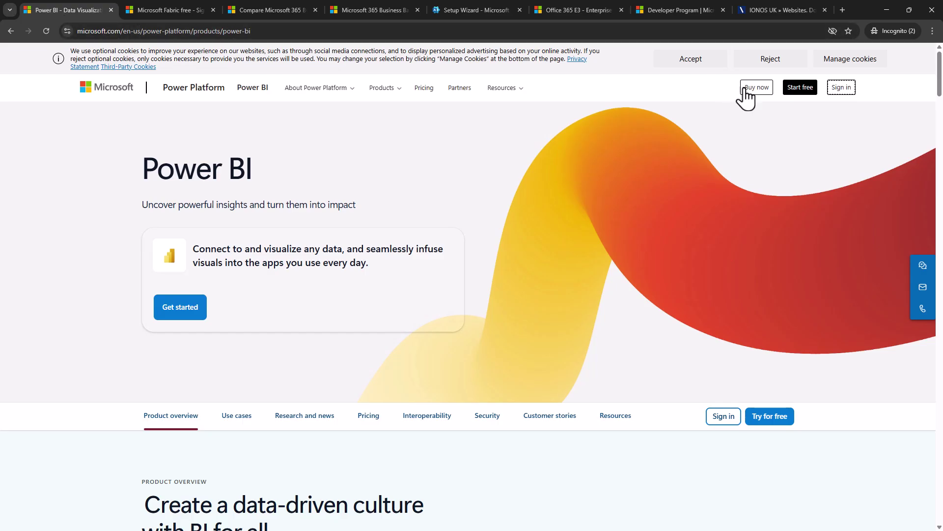
pyautogui.click(843, 89)
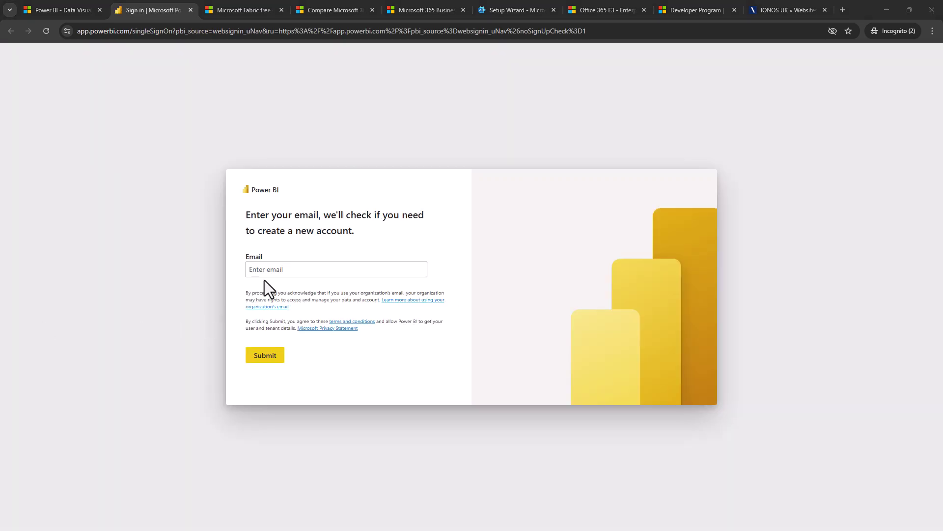
pyautogui.click(274, 270)
pyautogui.press('Down')
pyautogui.press('Return')
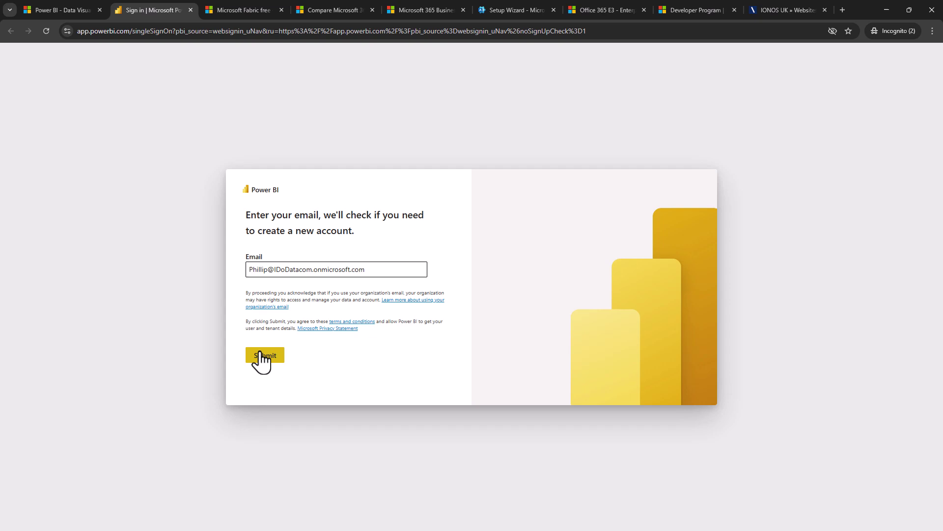
pyautogui.click(261, 354)
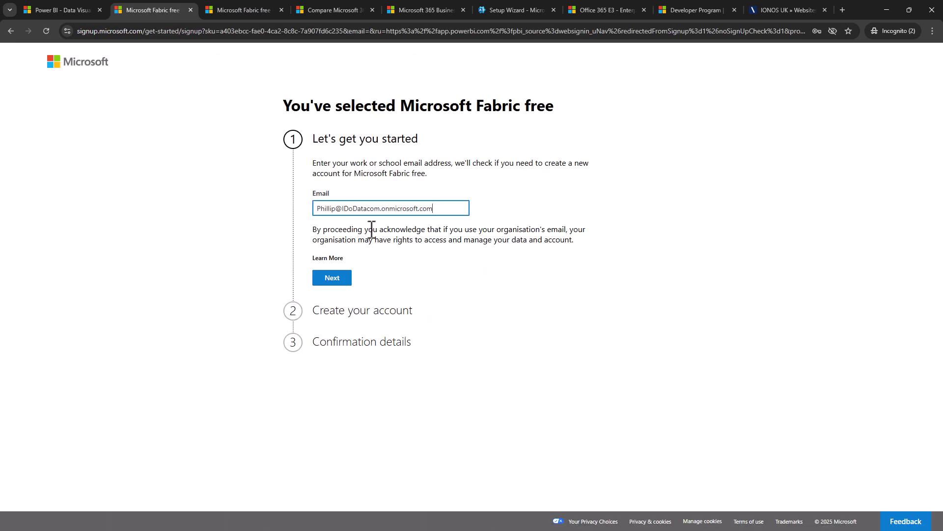
pyautogui.click(336, 281)
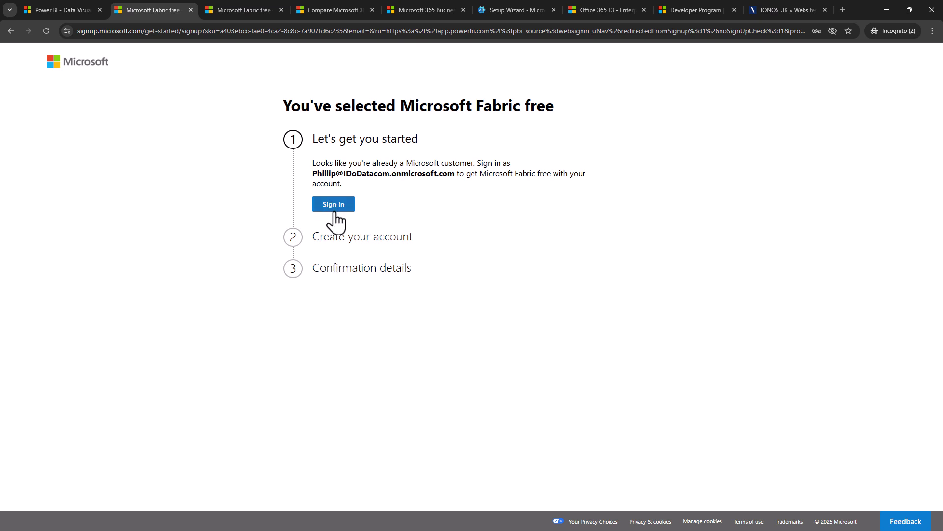
pyautogui.click(334, 206)
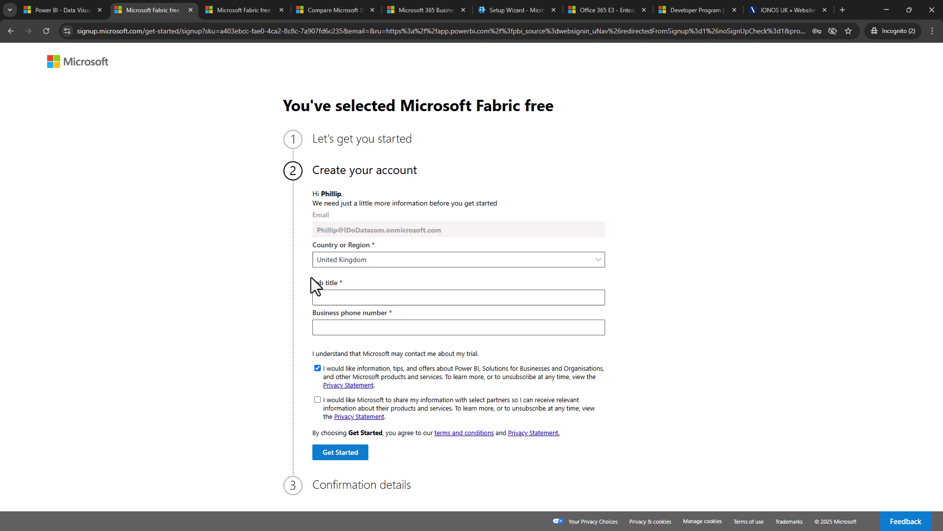
# Step: Enter job title 'Director' and a business phone, decline marketing offers, and submit
pyautogui.click(326, 296)
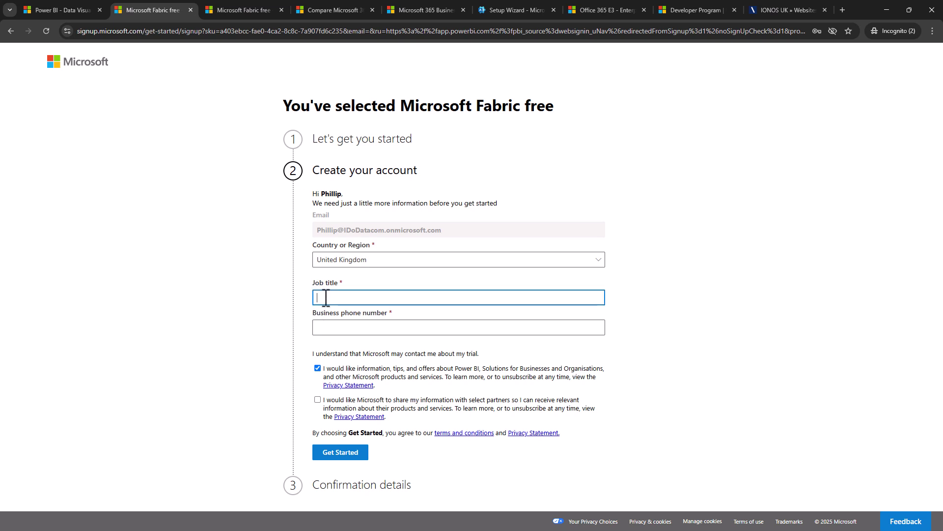
pyautogui.write('Director')
pyautogui.press('Tab')
pyautogui.write('00')
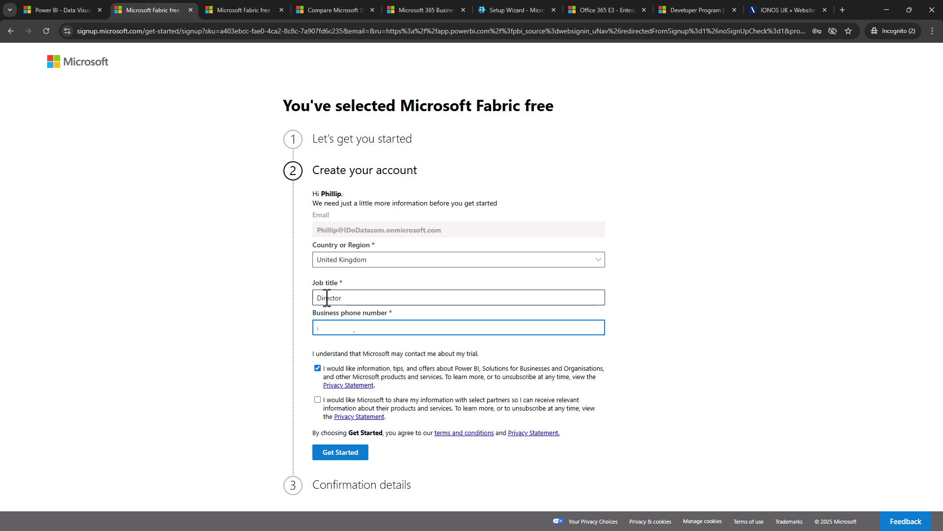
pyautogui.click(317, 367)
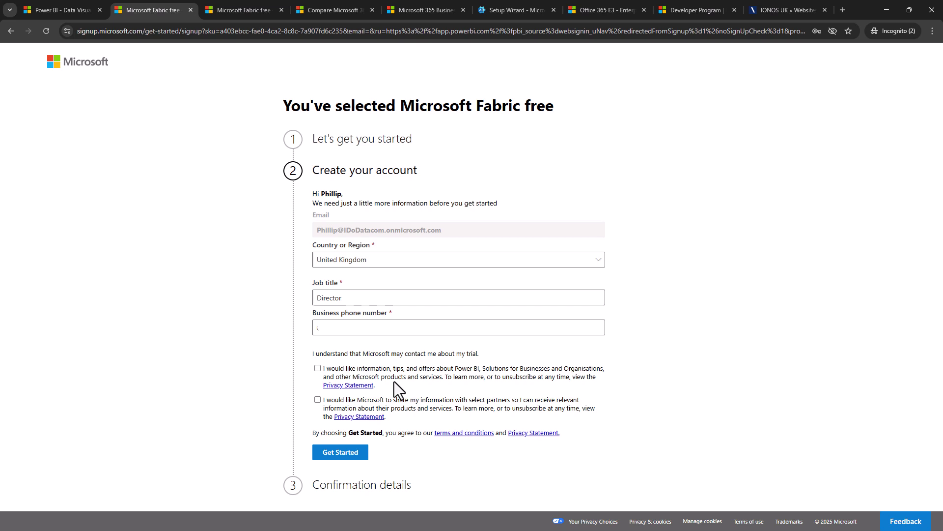
pyautogui.click(353, 452)
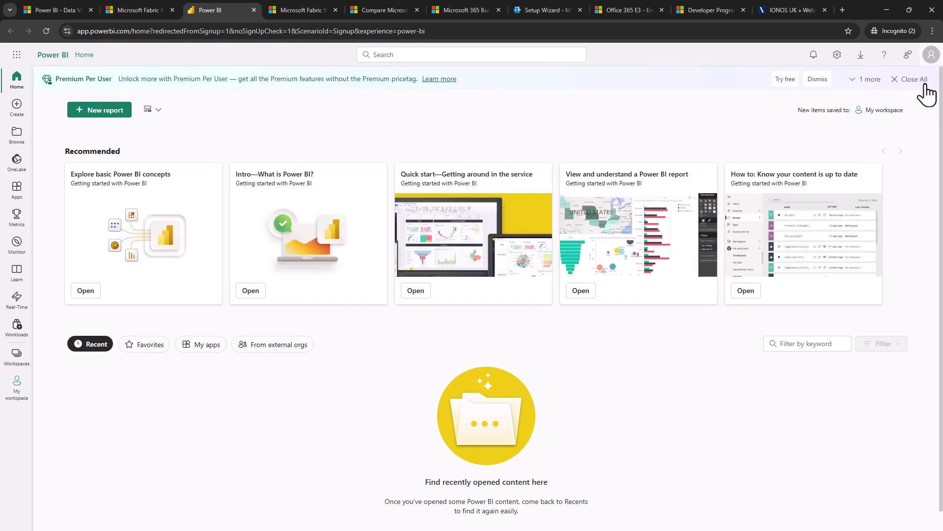
# Step: Check the profile's Free account licence and the Fabric free trial description
pyautogui.click(931, 54)
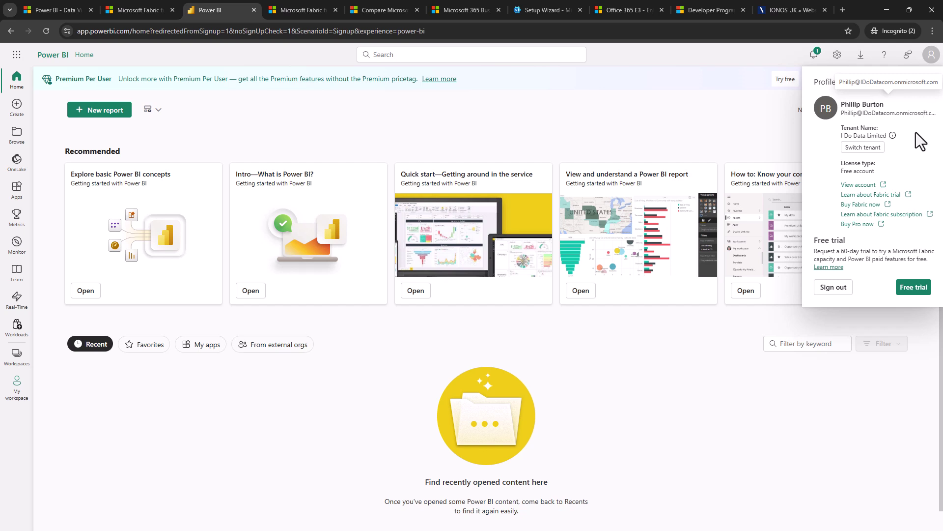
pyautogui.moveTo(841, 251); pyautogui.dragTo(940, 259)
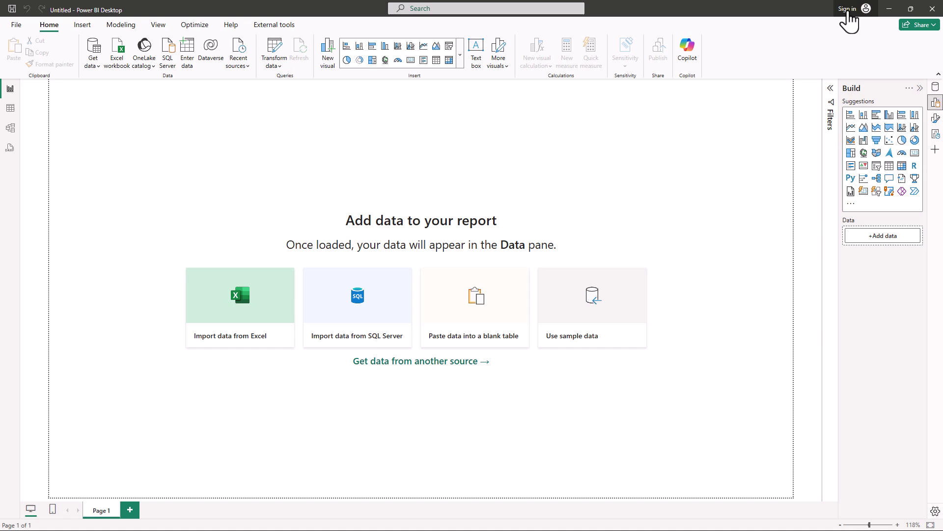
# Step: Dismiss the first Power BI Desktop sign-in prompt and glance at the File view's recent reports
pyautogui.click(847, 10)
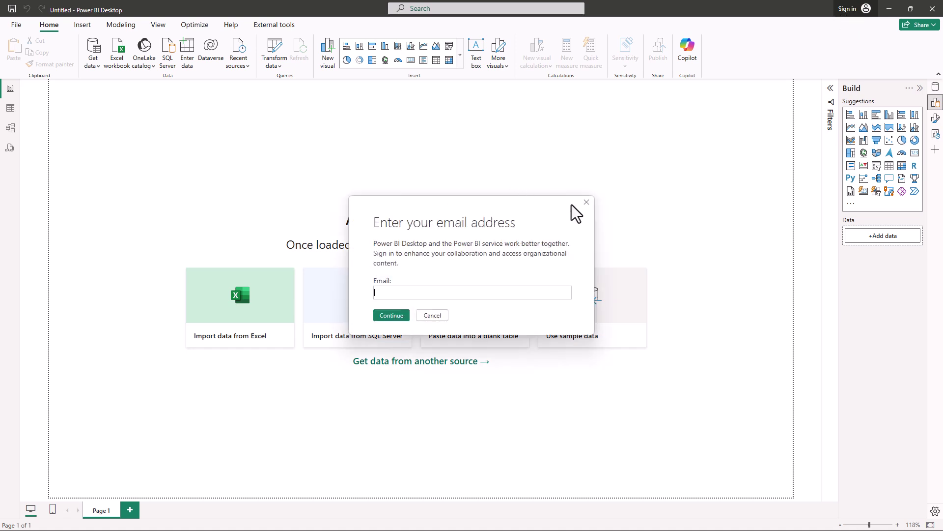
pyautogui.click(586, 202)
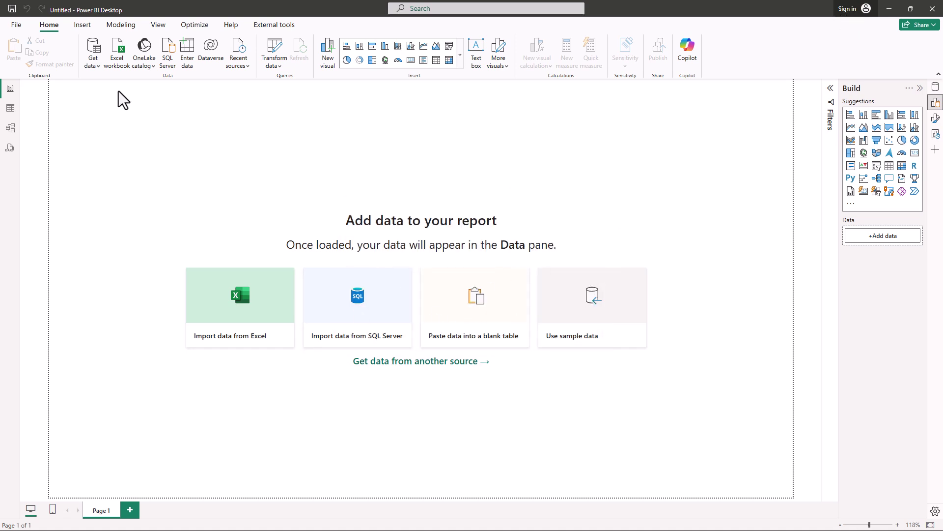
pyautogui.click(16, 25)
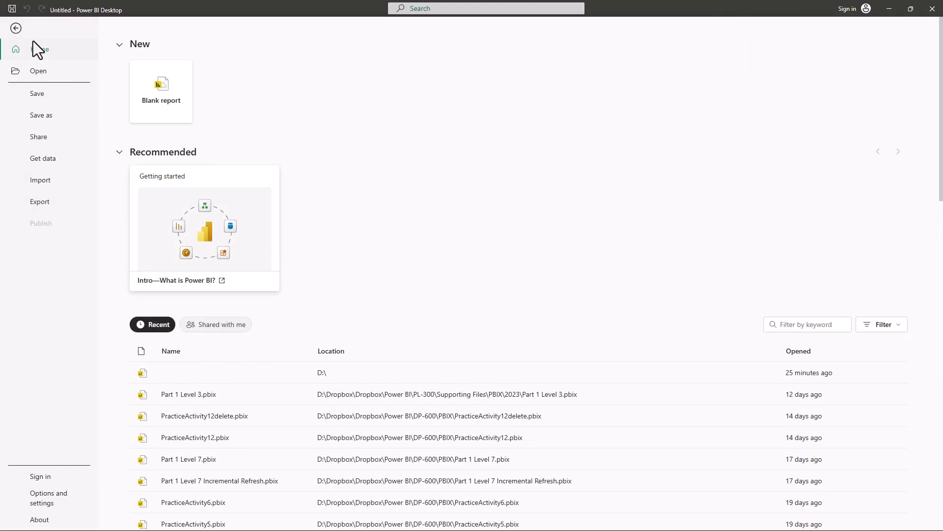
pyautogui.click(15, 28)
# Step: Sign in to Power BI Desktop using another account with the work e-mail and password, then verify it
pyautogui.click(847, 9)
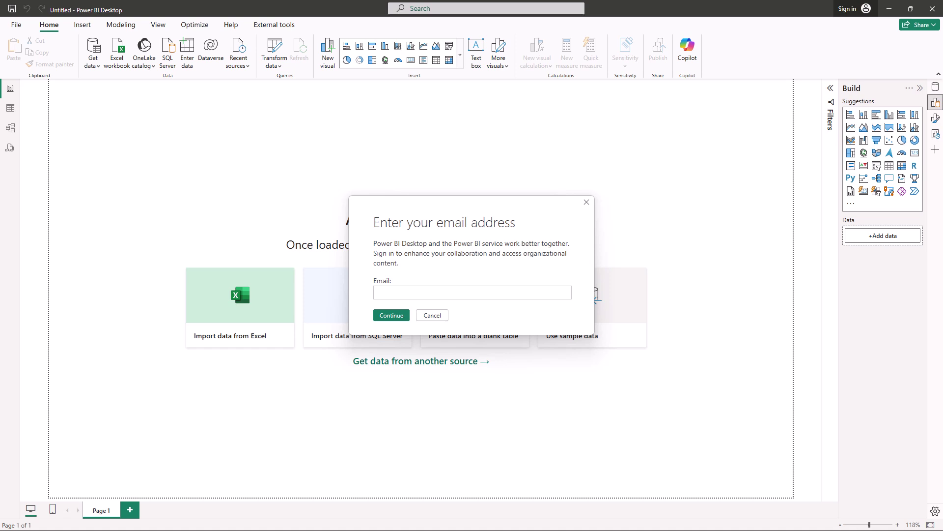
pyautogui.hotkey('ctrl', 'v')
pyautogui.click(384, 314)
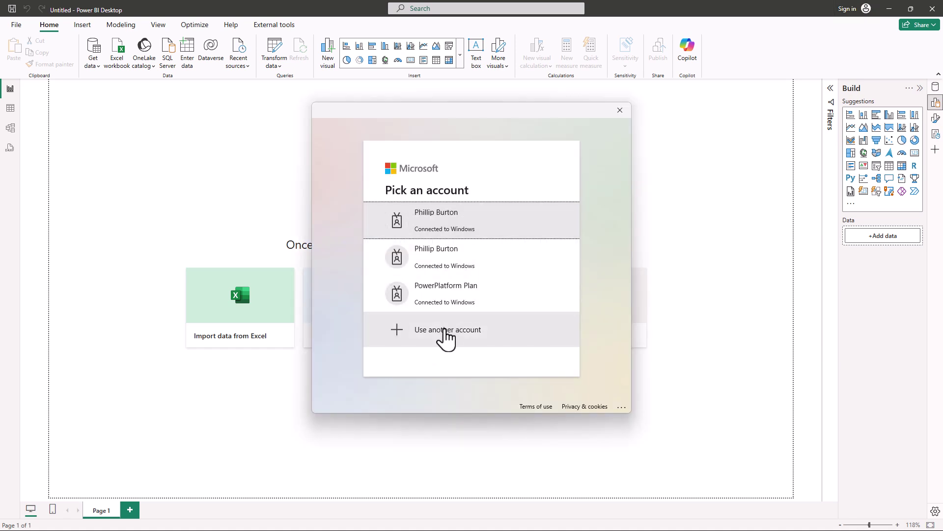
pyautogui.click(447, 339)
pyautogui.hotkey('ctrl', 'v')
pyautogui.click(536, 297)
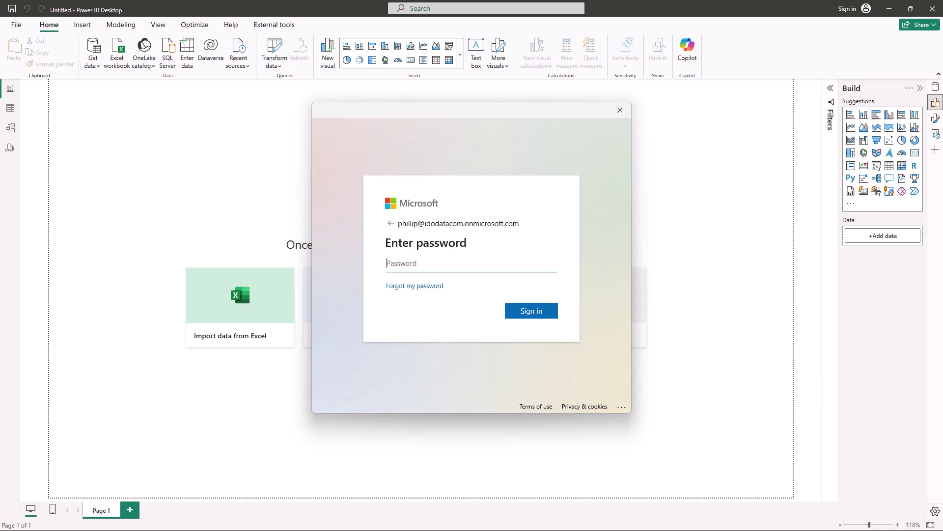
pyautogui.click(391, 268)
pyautogui.hotkey('ctrl', 'v')
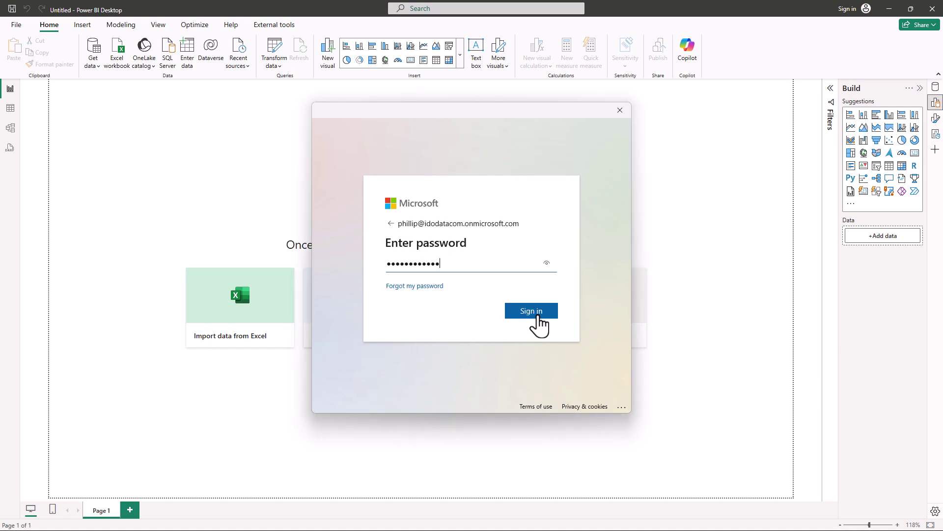
pyautogui.click(532, 311)
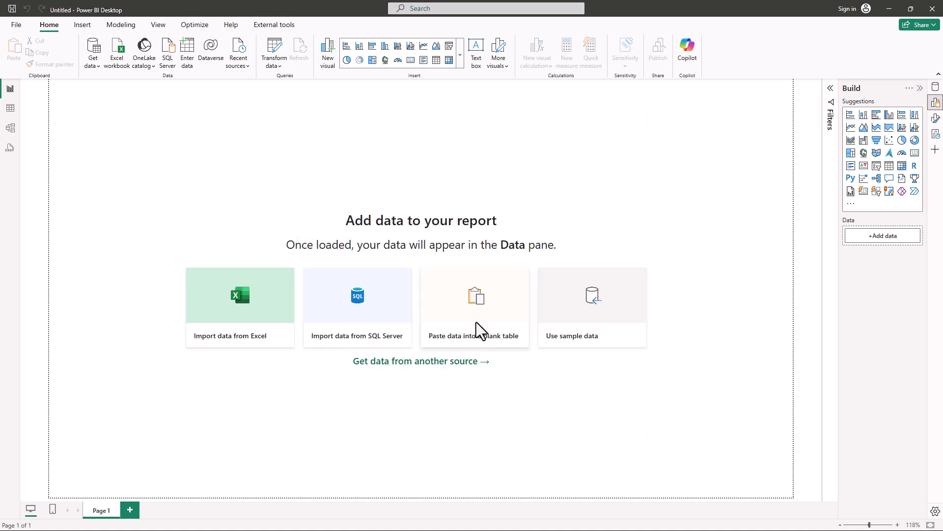
pyautogui.click(846, 14)
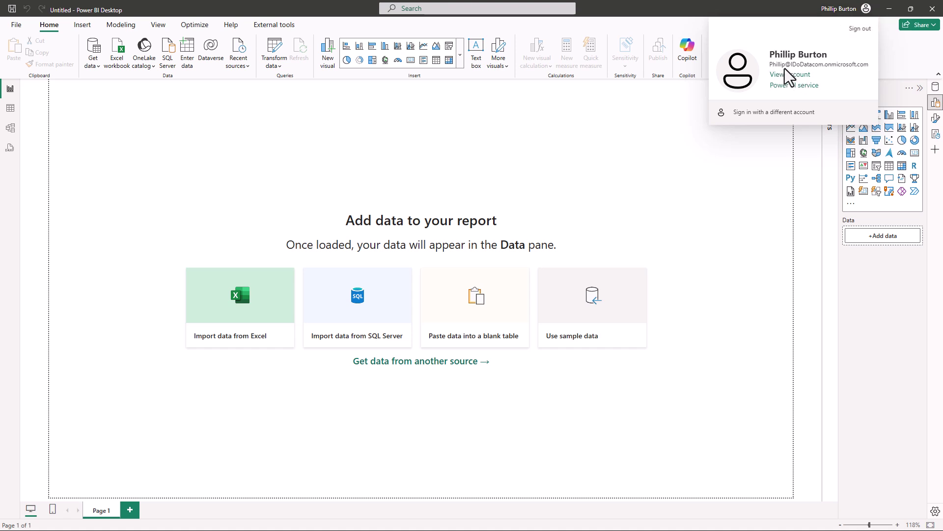
pyautogui.click(889, 8)
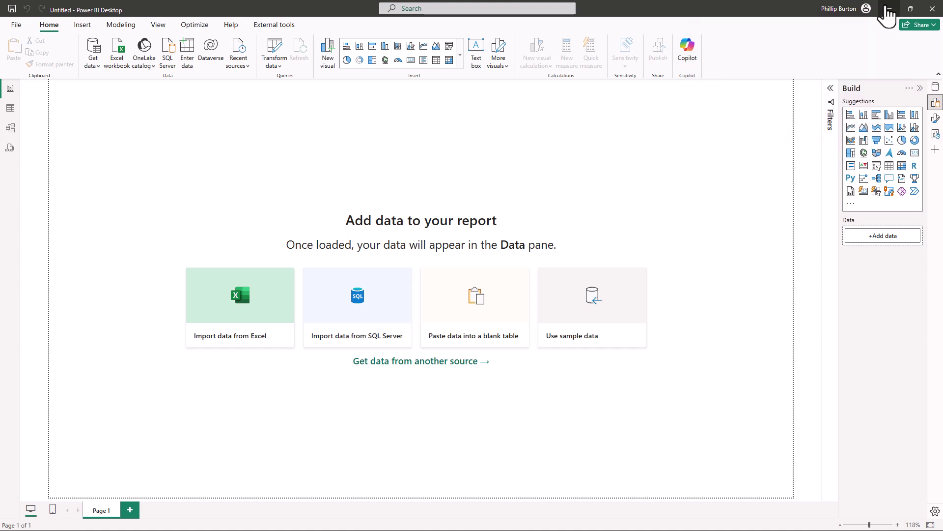
# Step: Exit the admin center setup with reason 'Other', dismiss Business Advisor, and return to the trial confirmation
pyautogui.click(889, 9)
pyautogui.click(545, 10)
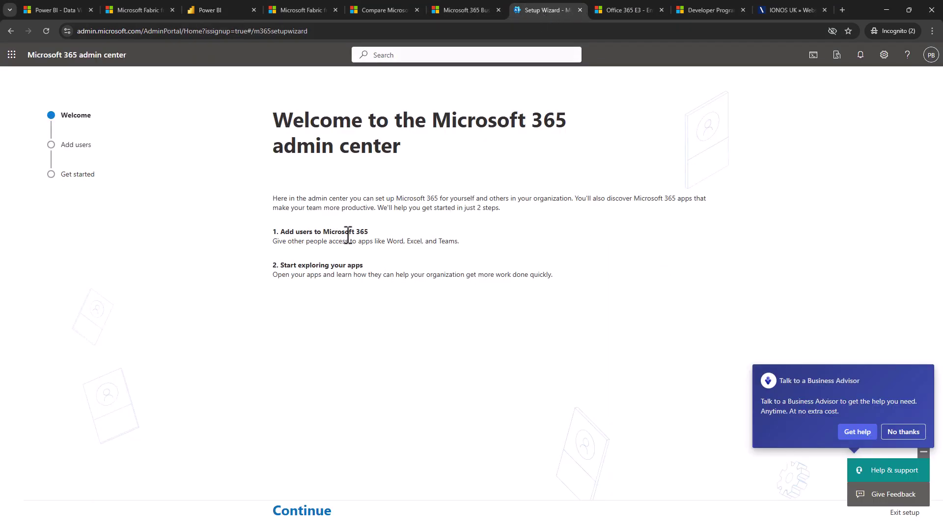
pyautogui.click(893, 512)
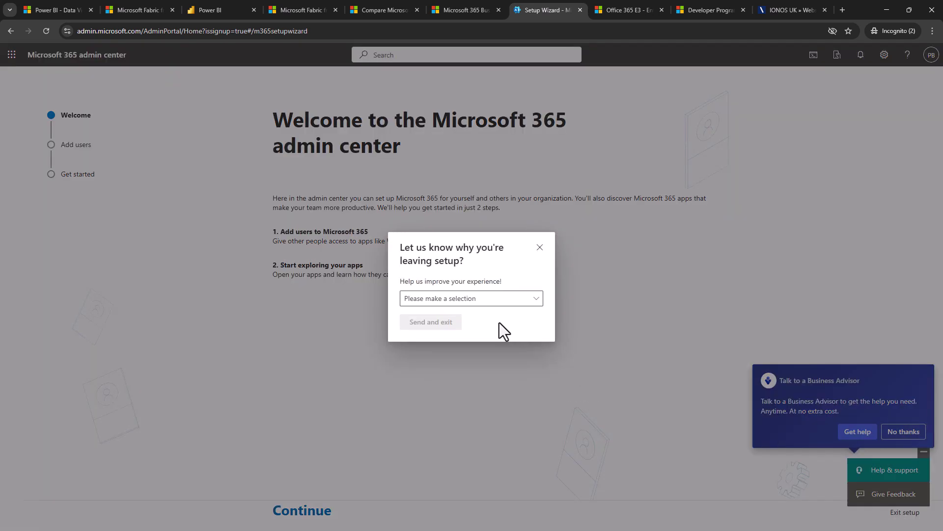
pyautogui.click(453, 298)
pyautogui.click(431, 370)
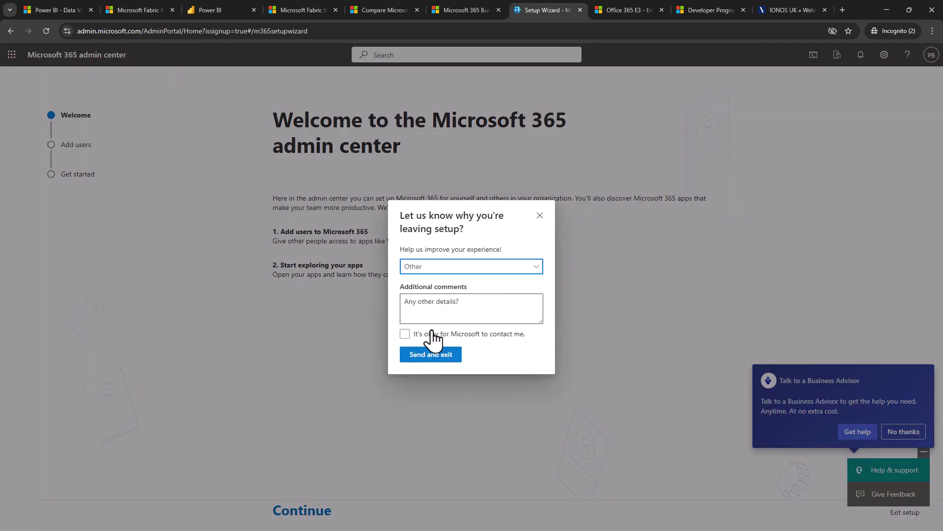
pyautogui.click(425, 354)
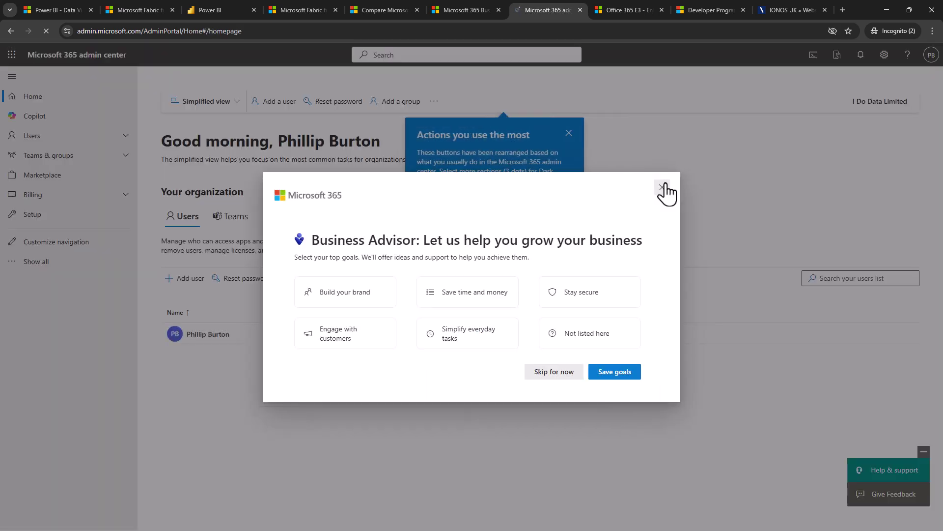
pyautogui.click(663, 187)
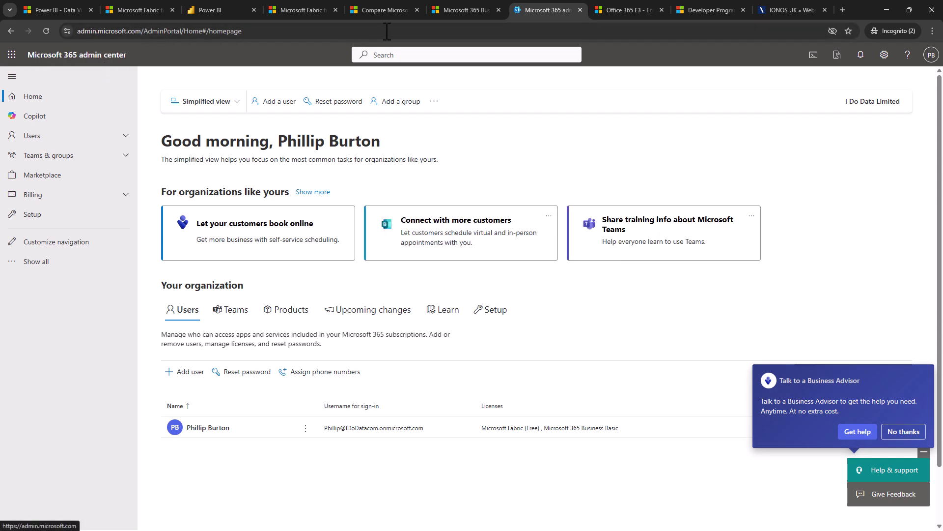
pyautogui.click(448, 9)
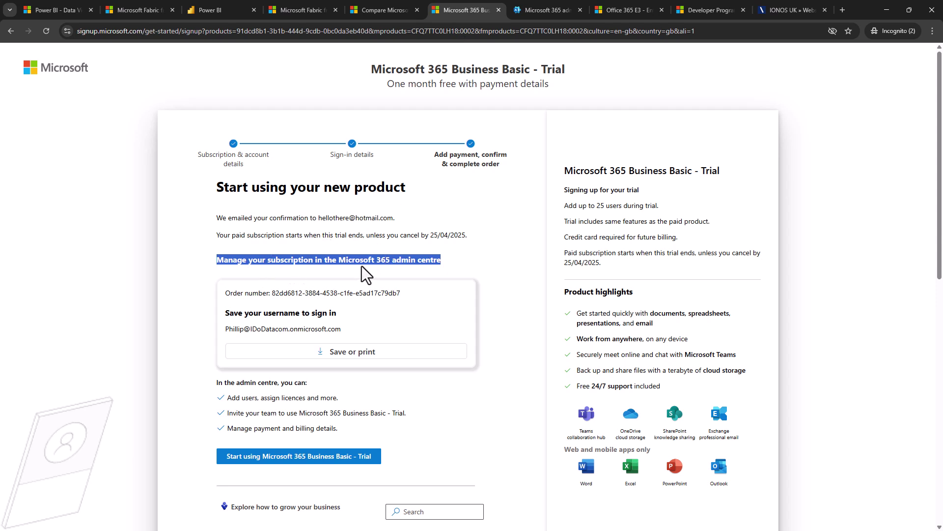
# Step: Go to Billing > Your products and open the actions menu for Microsoft 365 Business Basic
pyautogui.click(536, 15)
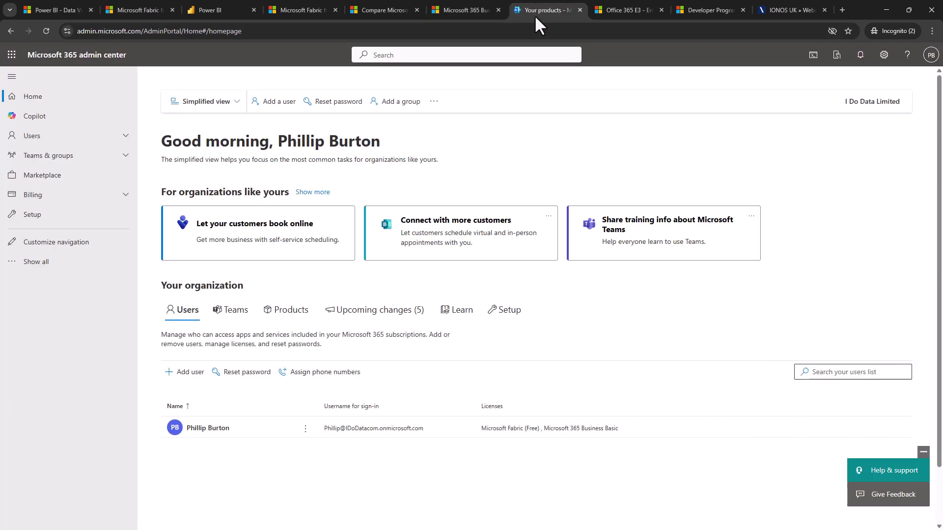
pyautogui.click(126, 196)
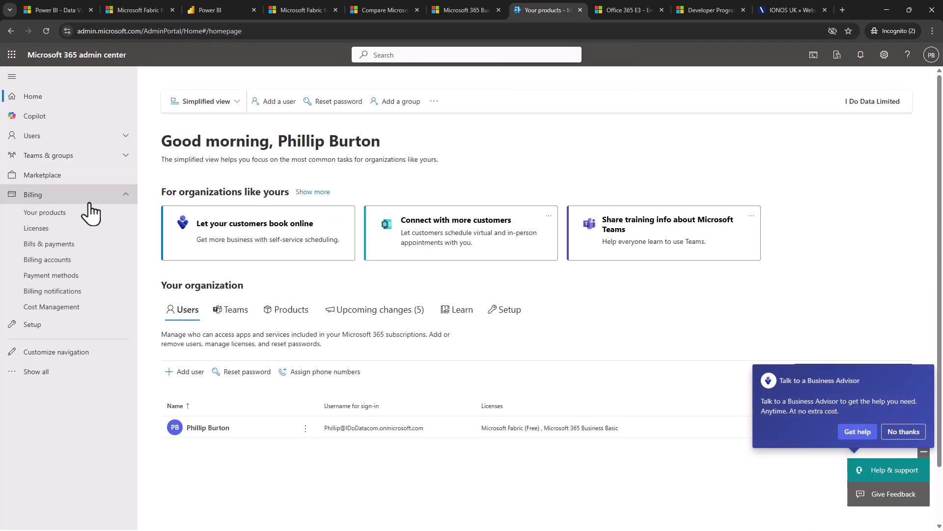
pyautogui.click(54, 212)
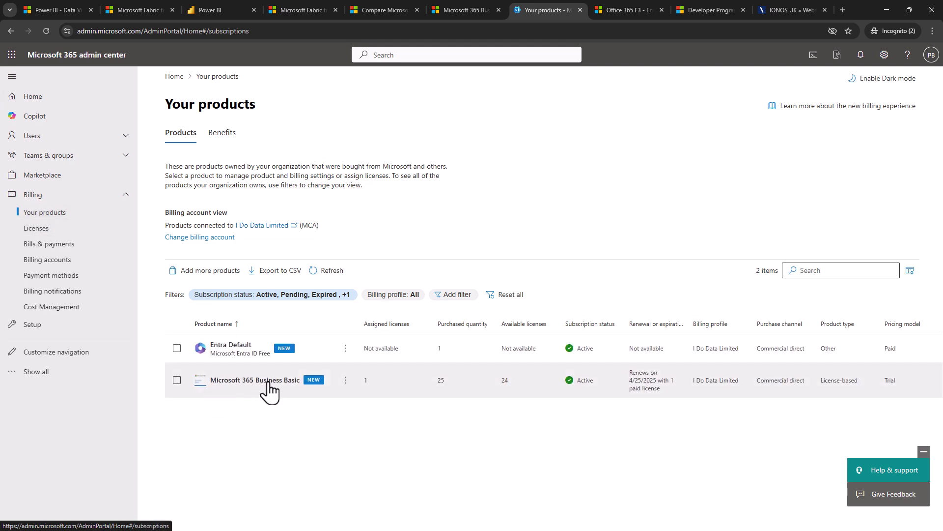
pyautogui.click(345, 380)
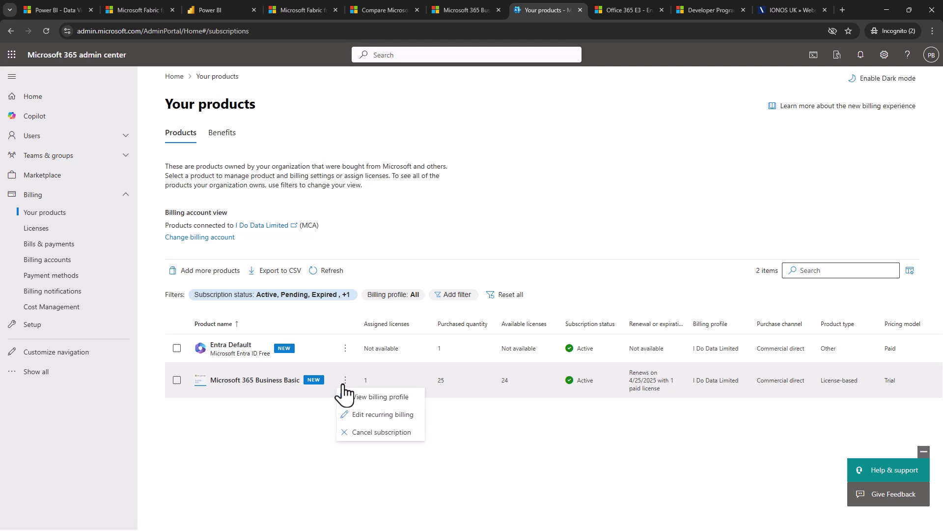
# Step: Cancel Business Basic at the trial end date by turning off recurring billing, noting the April 25, 2025 expiry
pyautogui.click(373, 433)
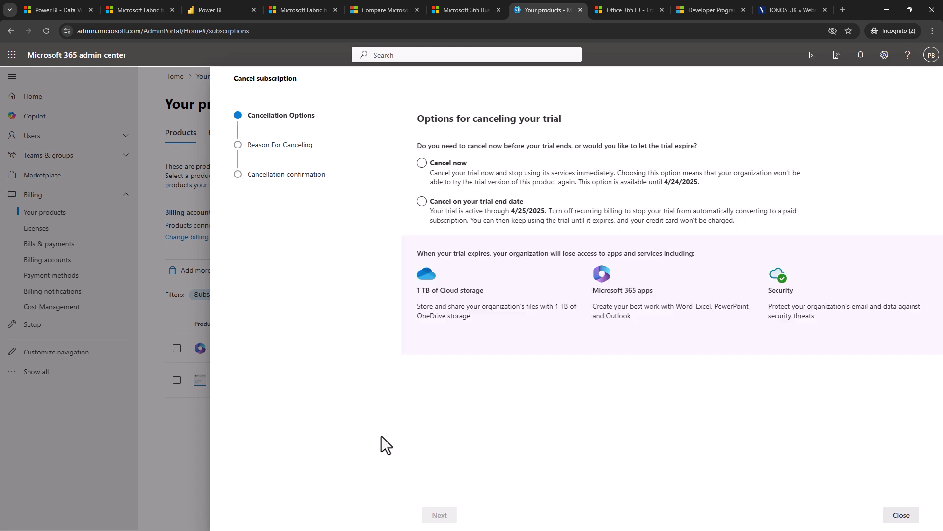
pyautogui.click(435, 202)
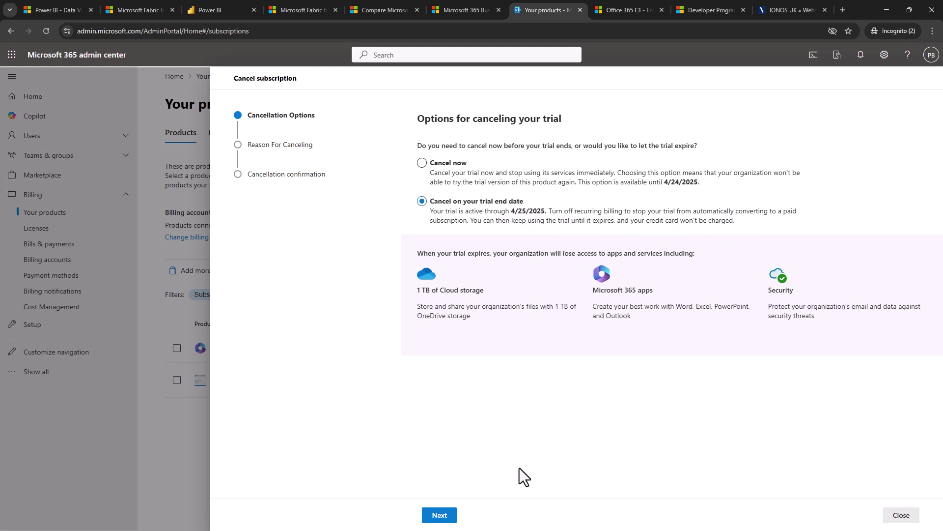
pyautogui.click(439, 517)
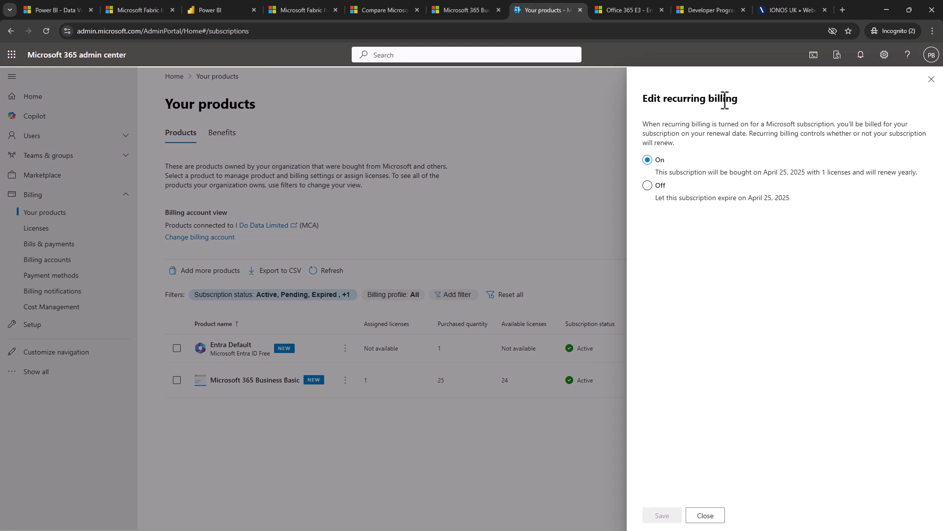
pyautogui.click(647, 187)
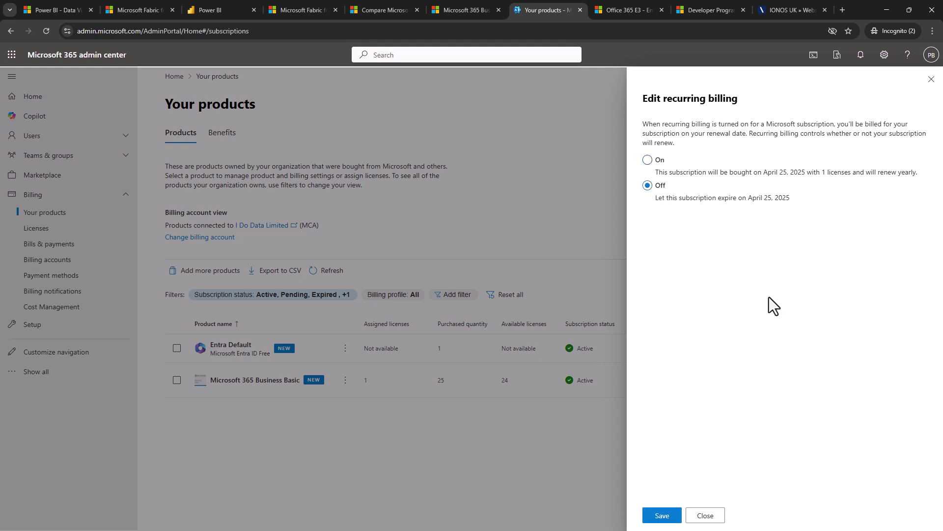
pyautogui.click(662, 516)
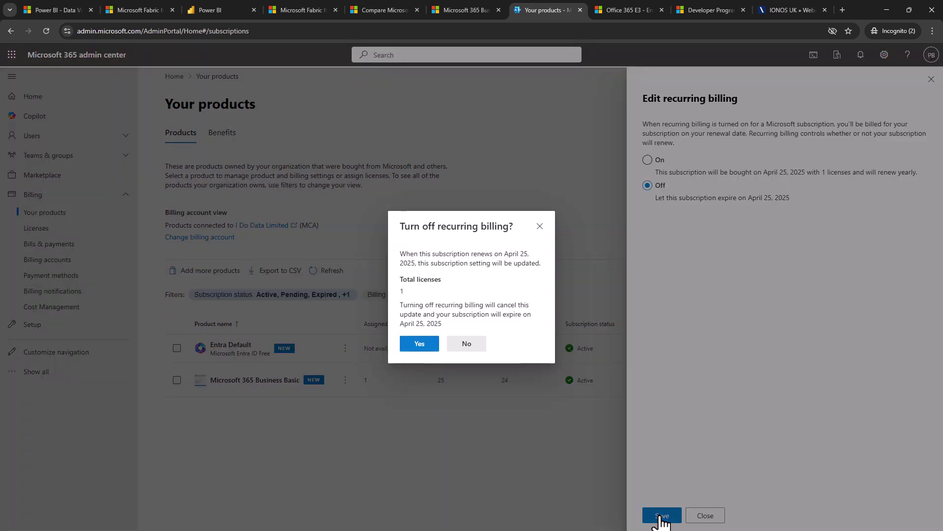
pyautogui.click(418, 344)
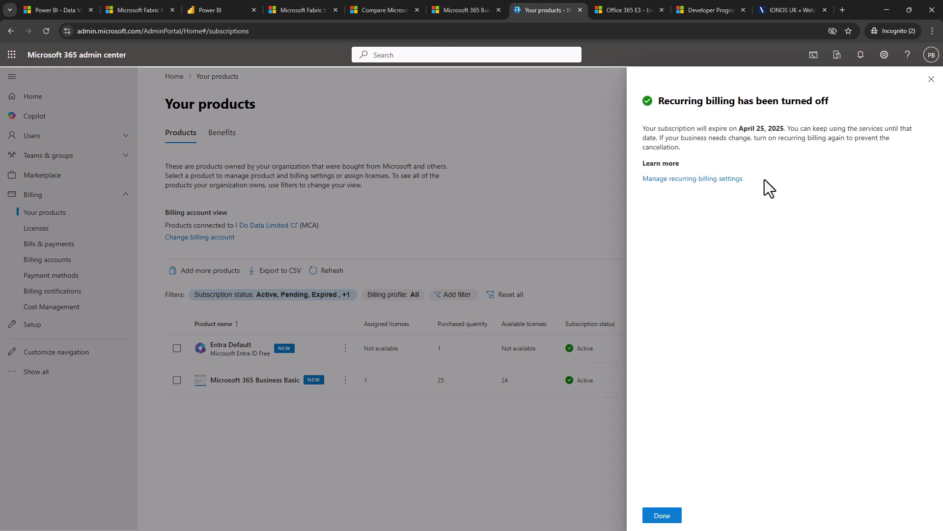
pyautogui.moveTo(643, 128); pyautogui.dragTo(786, 129)
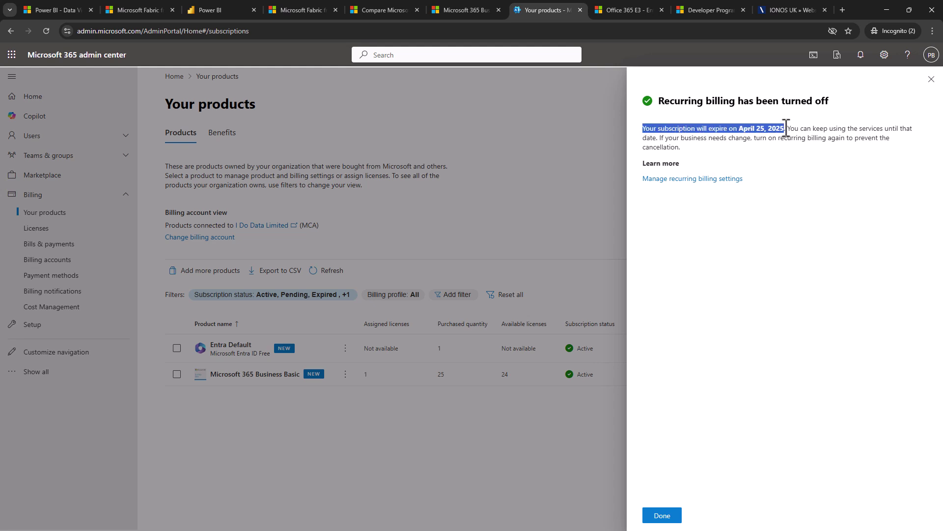
# Step: Close the billing confirmation back to the products list, then switch to the Office 365 E3 page
pyautogui.click(670, 516)
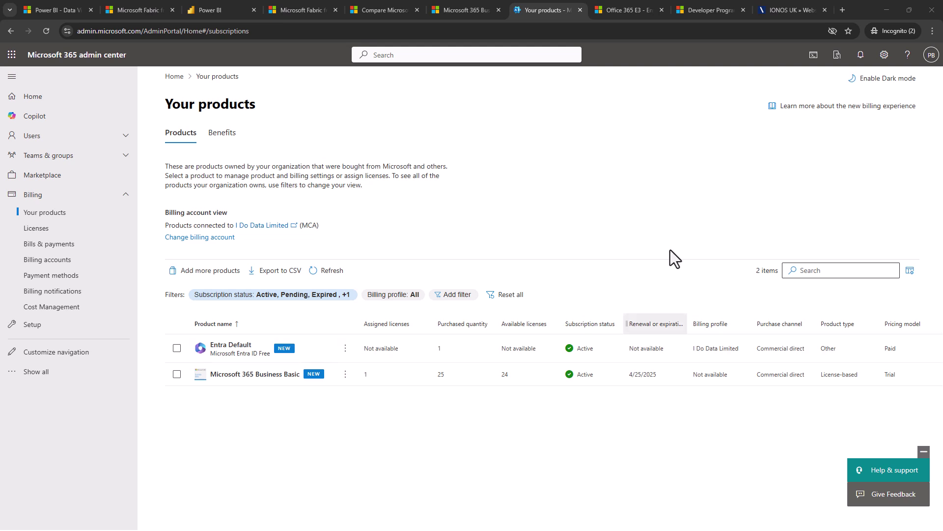
pyautogui.click(633, 10)
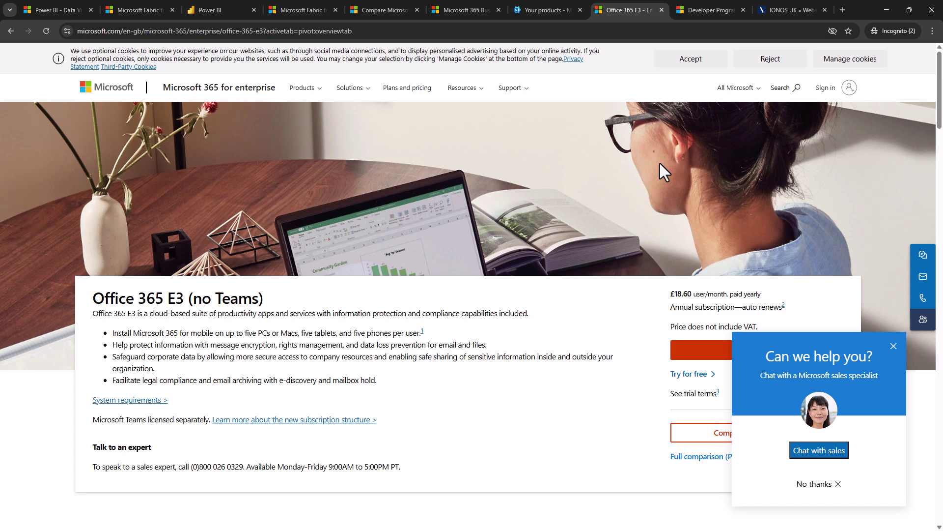
# Step: Review the Developer Program, Business Basic sign-up and Office 365 E3 tabs, then go to IONOS UK
pyautogui.click(687, 13)
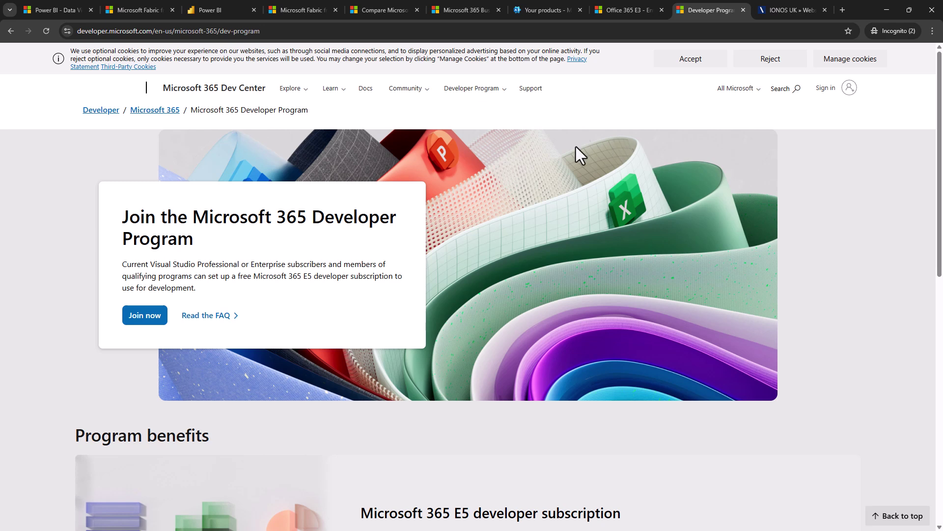
pyautogui.click(467, 13)
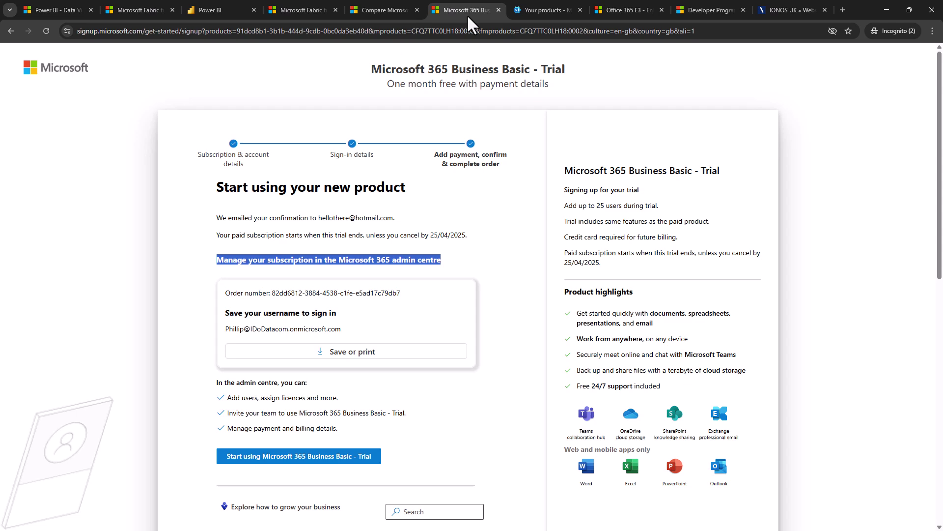
pyautogui.click(624, 8)
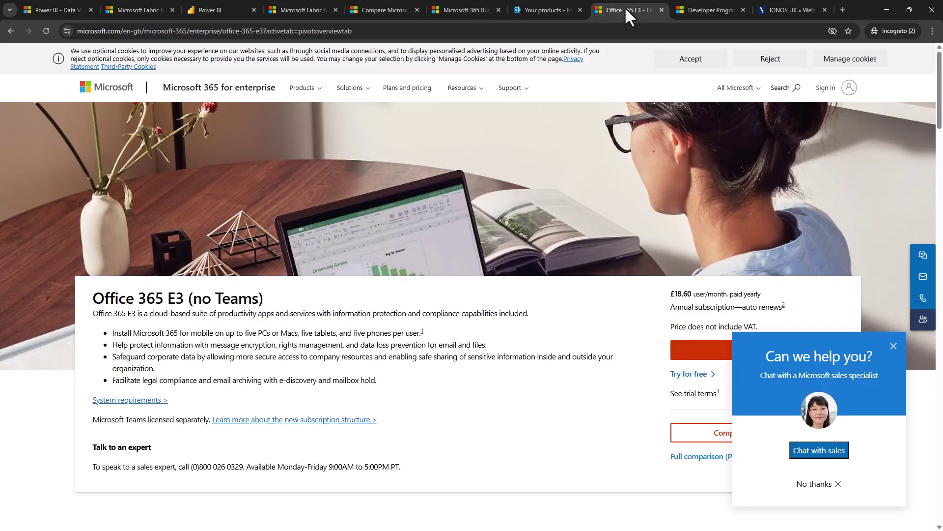
pyautogui.click(704, 7)
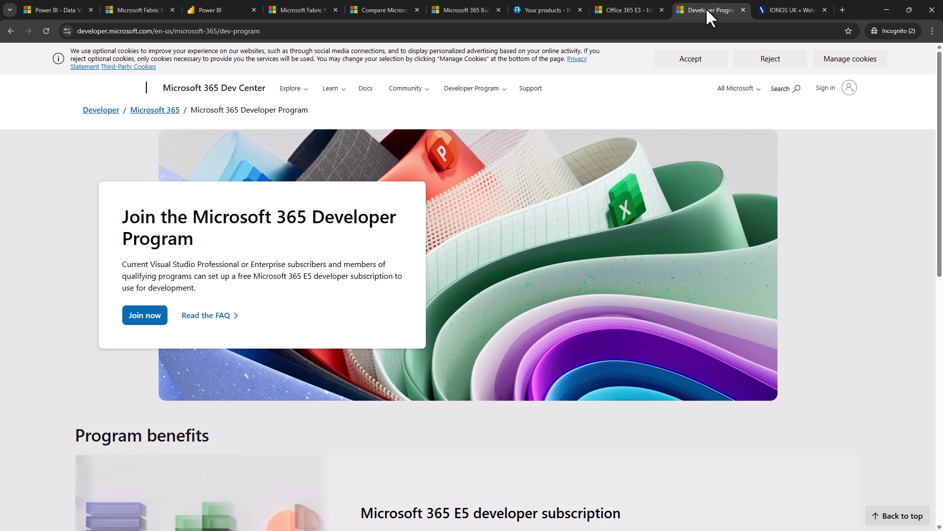
pyautogui.click(792, 10)
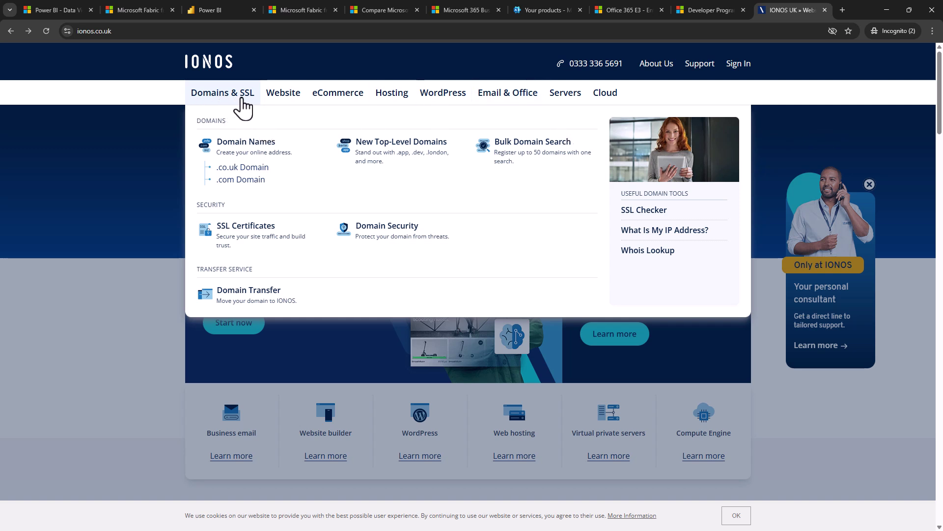
# Step: Check whether findmyaddress.com is available on the IONOS .com domain page
pyautogui.click(232, 180)
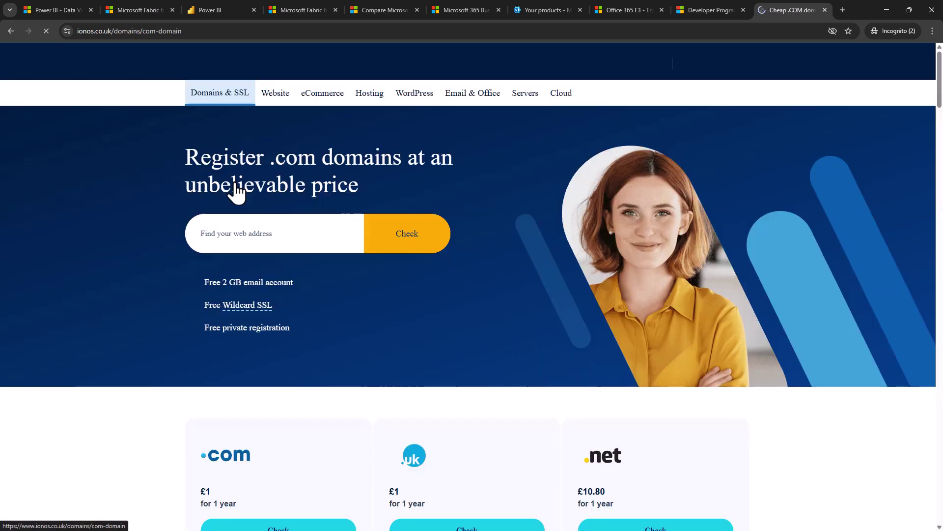
pyautogui.click(266, 248)
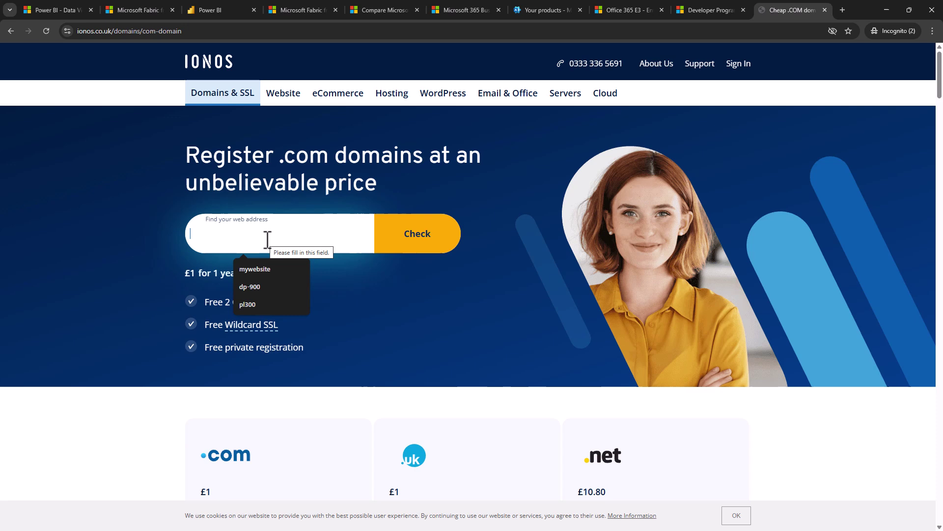
pyautogui.write('findmyaddress')
pyautogui.click(409, 236)
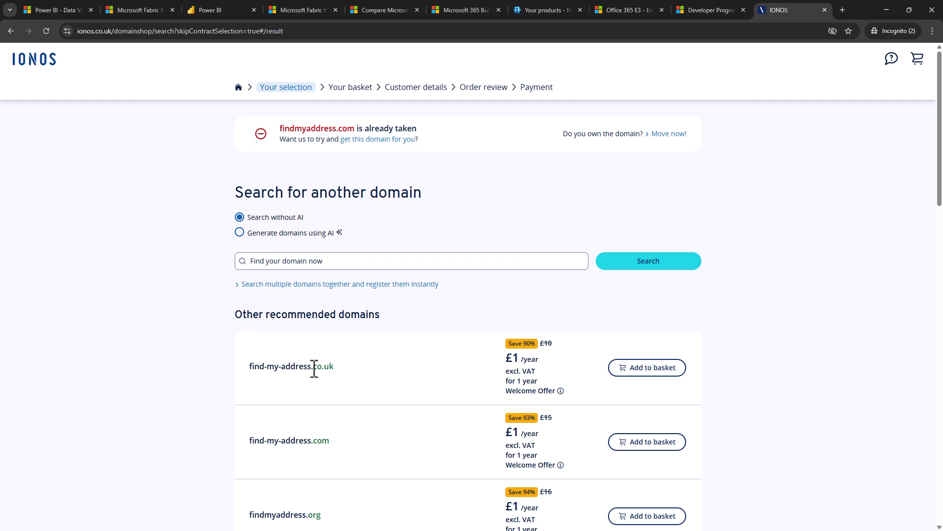
# Step: Compare the original £10 co.uk and £15 .com prices, then return to the Business Basic sign-up
pyautogui.doubleClick(543, 344)
pyautogui.doubleClick(546, 417)
pyautogui.click(464, 11)
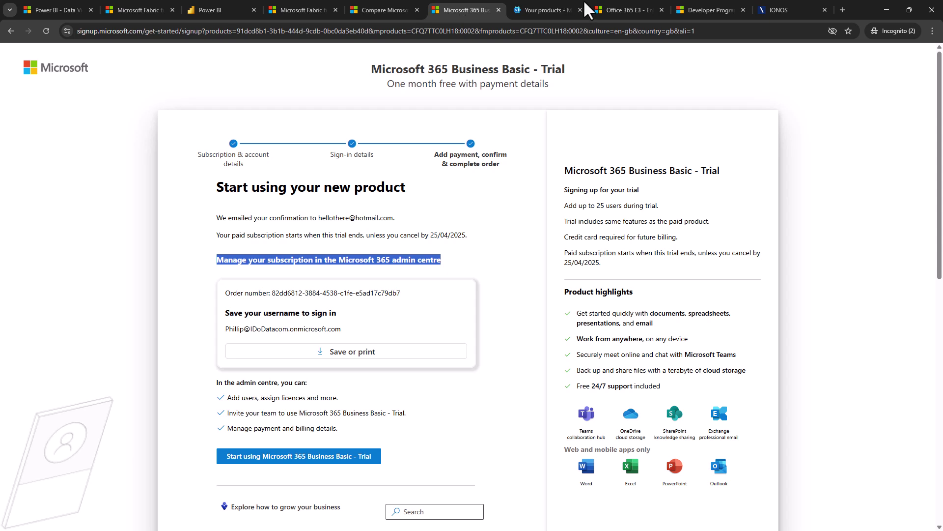
# Step: Revisit the IONOS domain results, then return to the Business Basic trial confirmation page
pyautogui.click(793, 10)
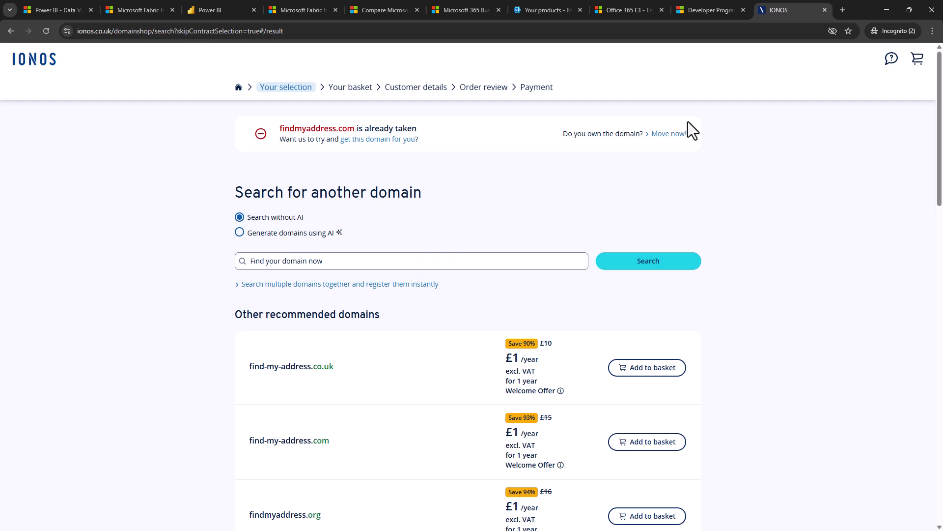
pyautogui.click(479, 12)
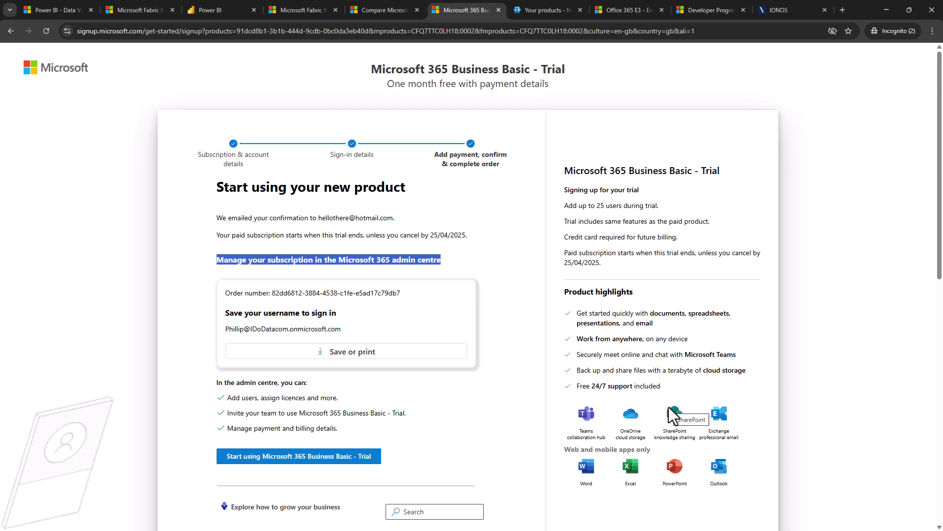
# Step: Load the idodata.com home page in a new Incognito tab and look over its course menus
pyautogui.click(844, 9)
pyautogui.write('idodata.com')
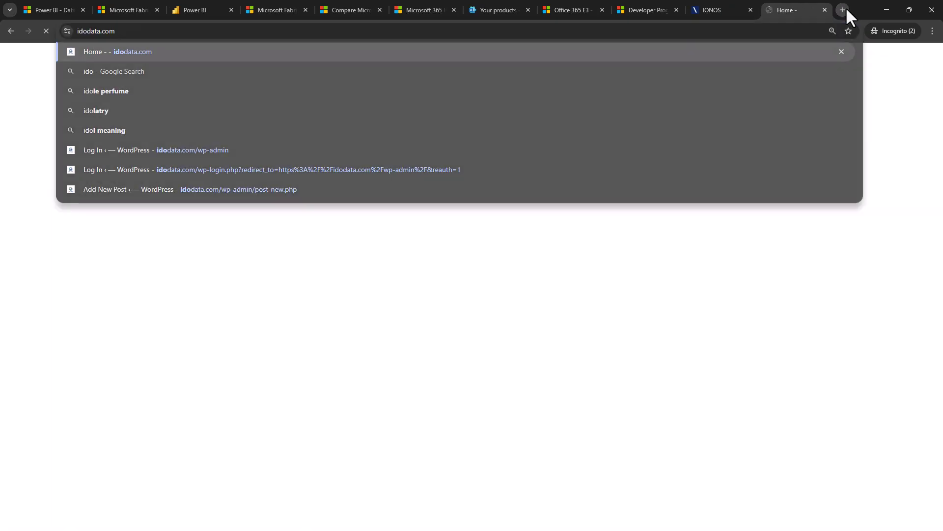
pyautogui.press('Return')
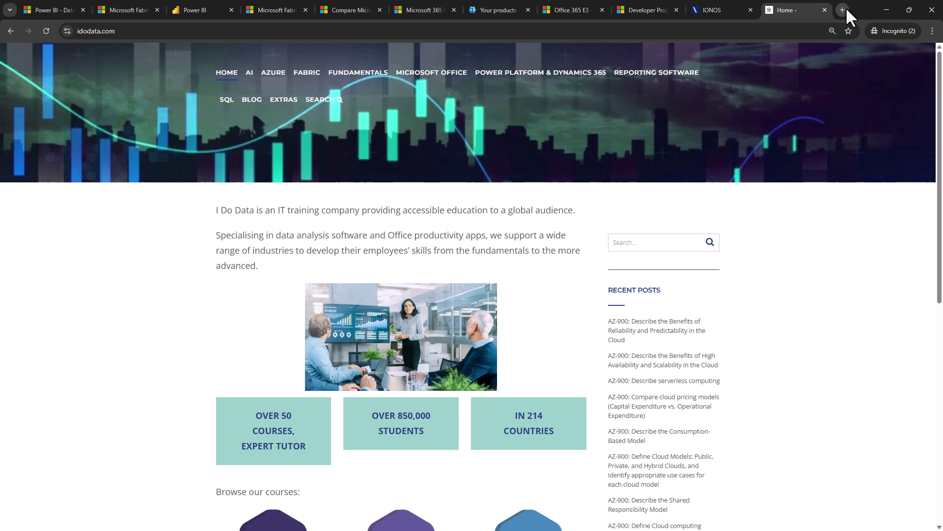
pyautogui.moveTo(660, 71)
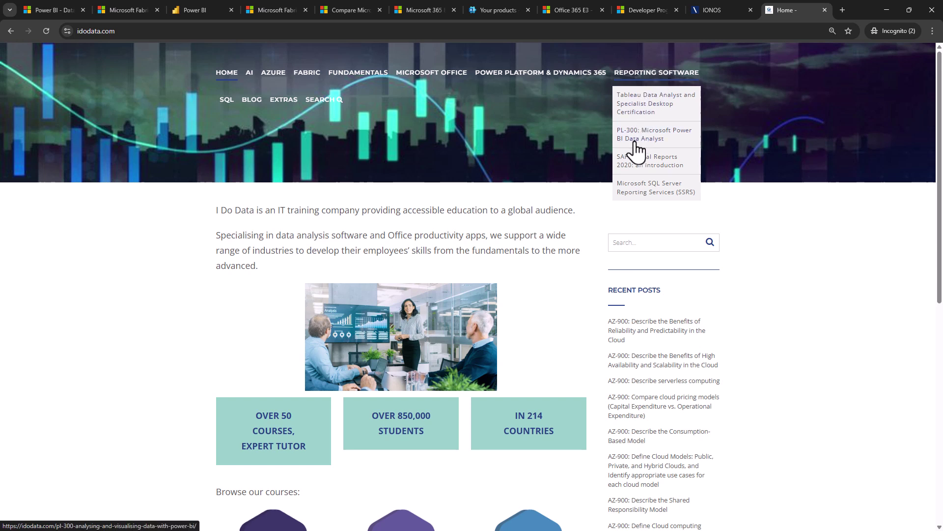
pyautogui.moveTo(309, 79)
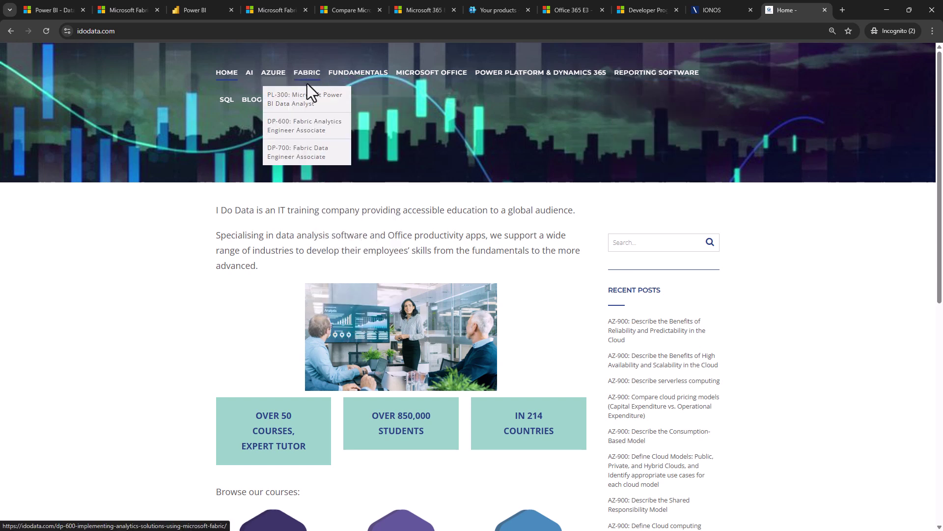
# Step: Open the PL-300 Power BI course and highlight Learning Path headings like Refining the Model and Power BI Service
pyautogui.click(310, 109)
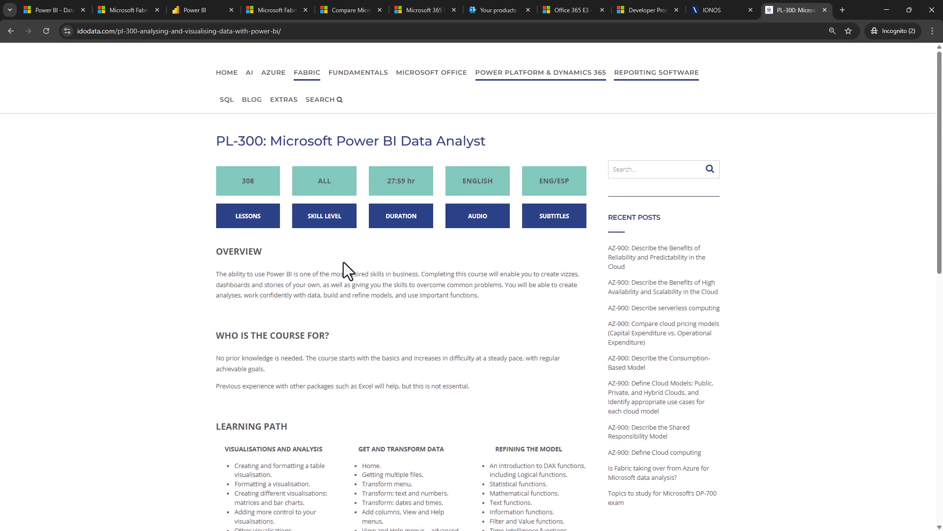
pyautogui.scroll(-4, 349, 270)
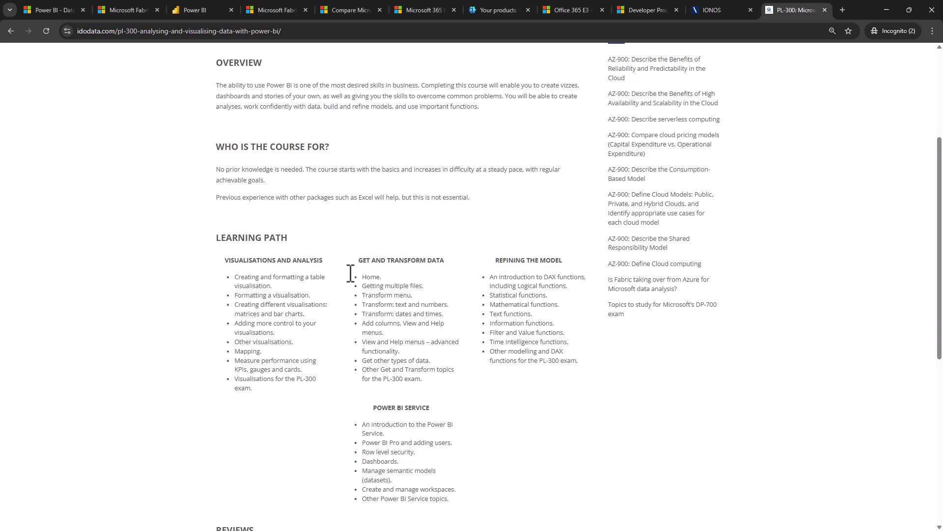
pyautogui.scroll(-1, 350, 273)
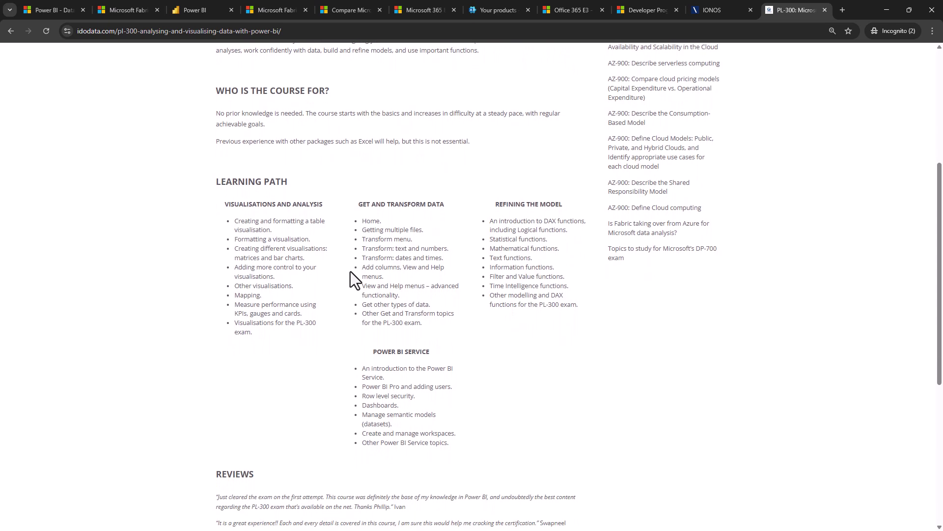
pyautogui.scroll(1, 350, 272)
pyautogui.moveTo(224, 252); pyautogui.dragTo(445, 251)
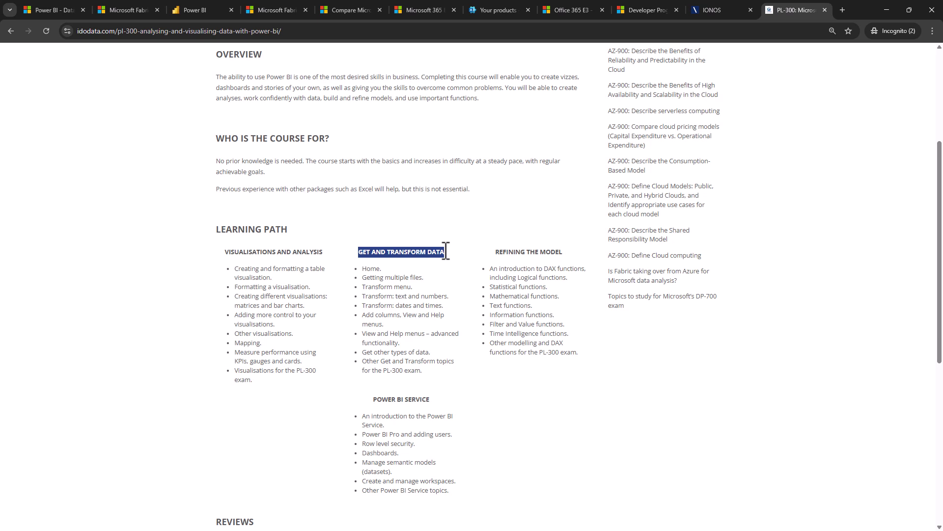
pyautogui.moveTo(495, 251); pyautogui.dragTo(564, 251)
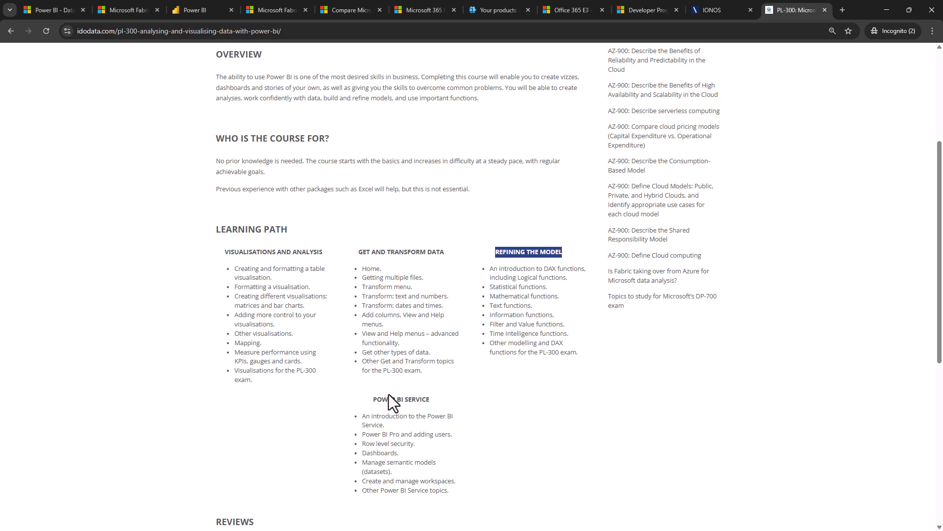
pyautogui.moveTo(373, 399); pyautogui.dragTo(432, 403)
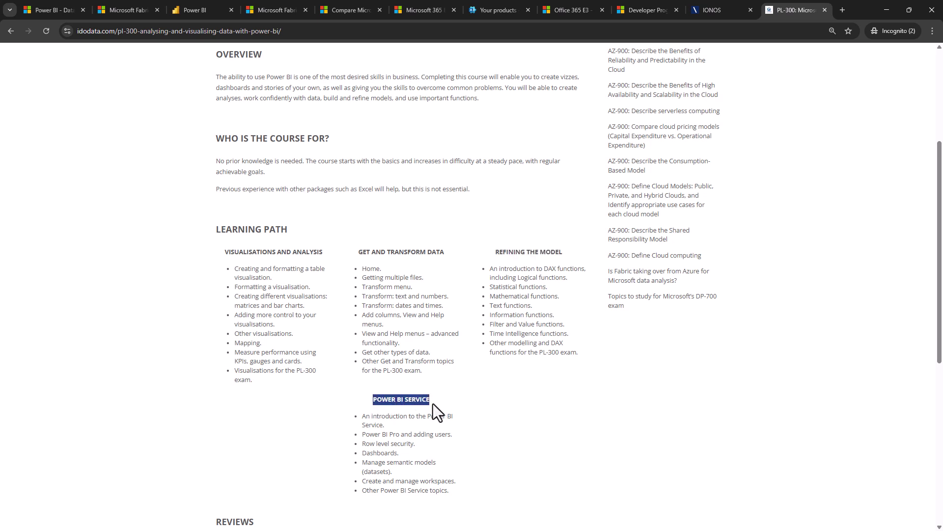
pyautogui.scroll(-2, 445, 408)
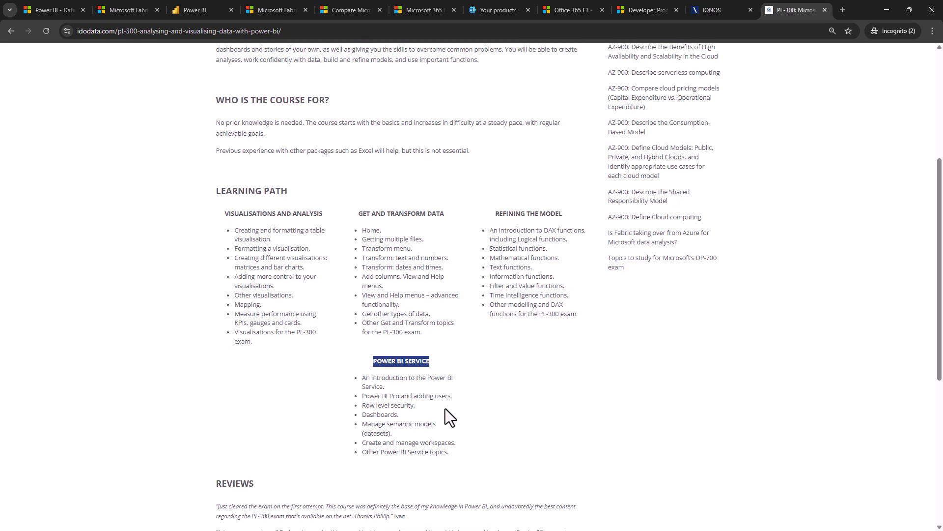
pyautogui.scroll(-1, 445, 409)
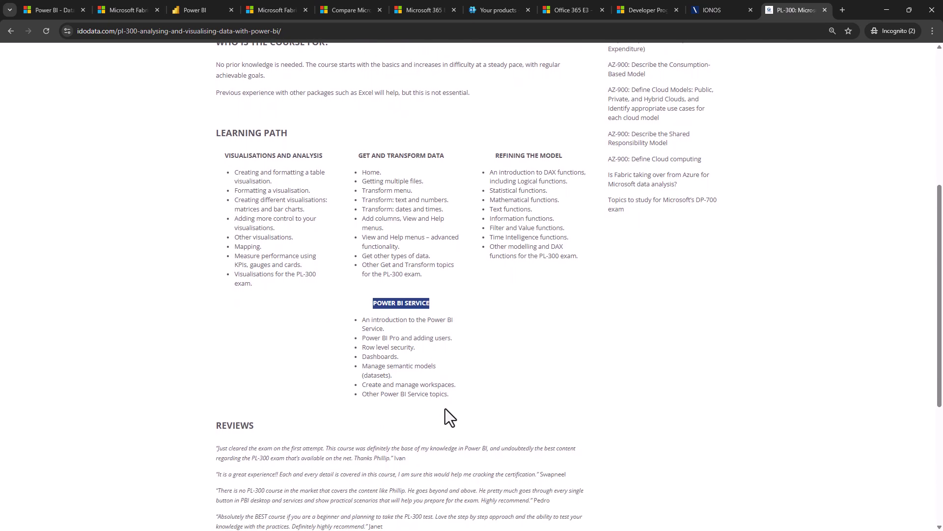